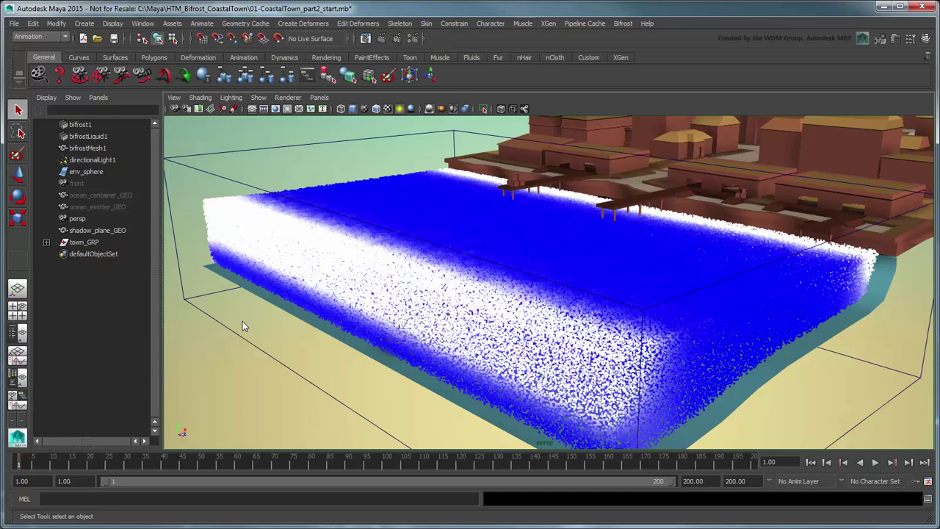
- Play bifrost1's simulation to frame 52 to build its cache, then scrub back through the liquid frames
left_click(83, 125)
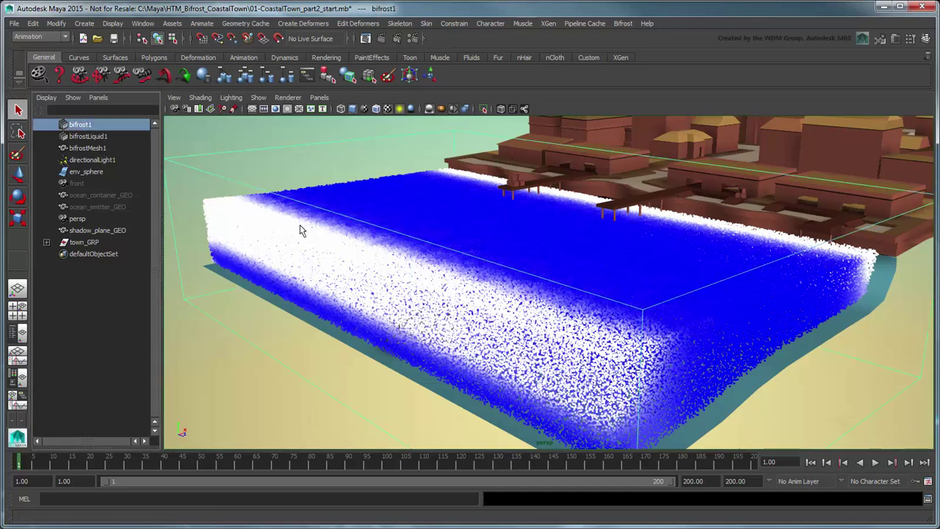
left_click(874, 463)
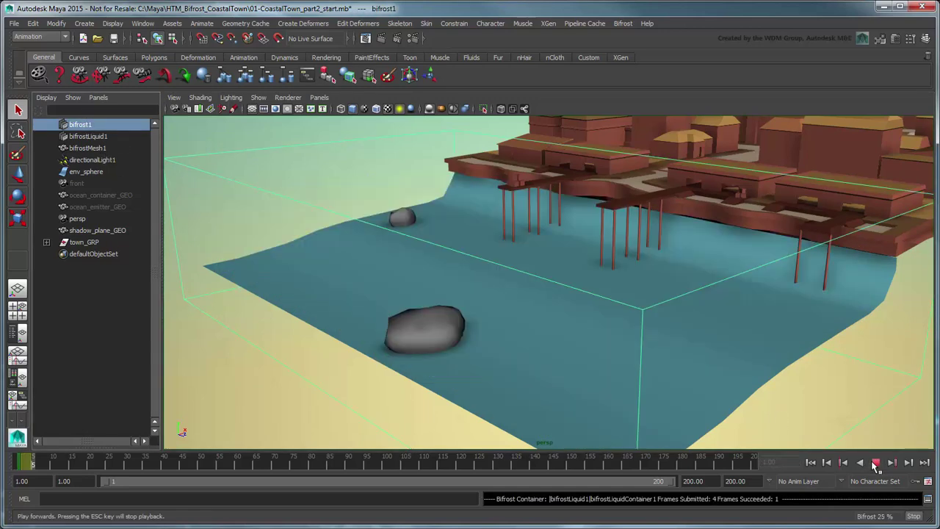
left_click(875, 462)
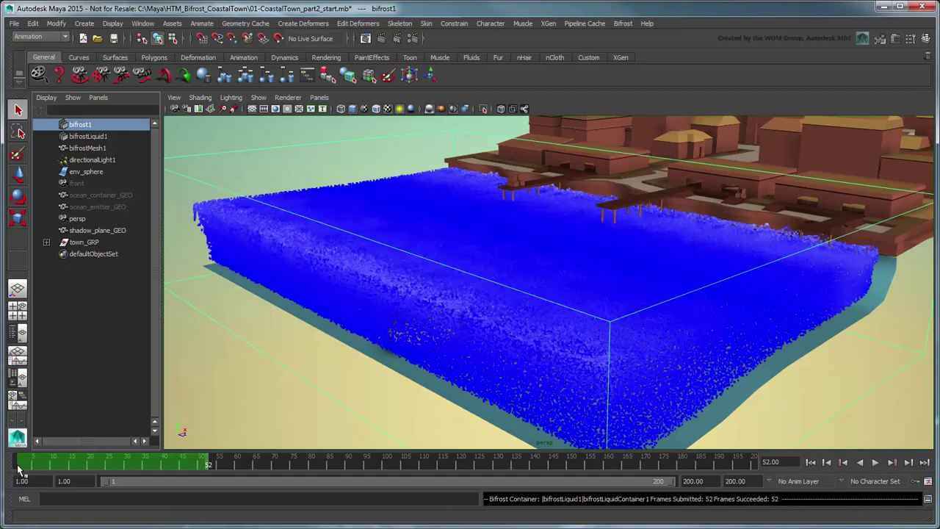
left_click_drag(22, 465, 204, 468)
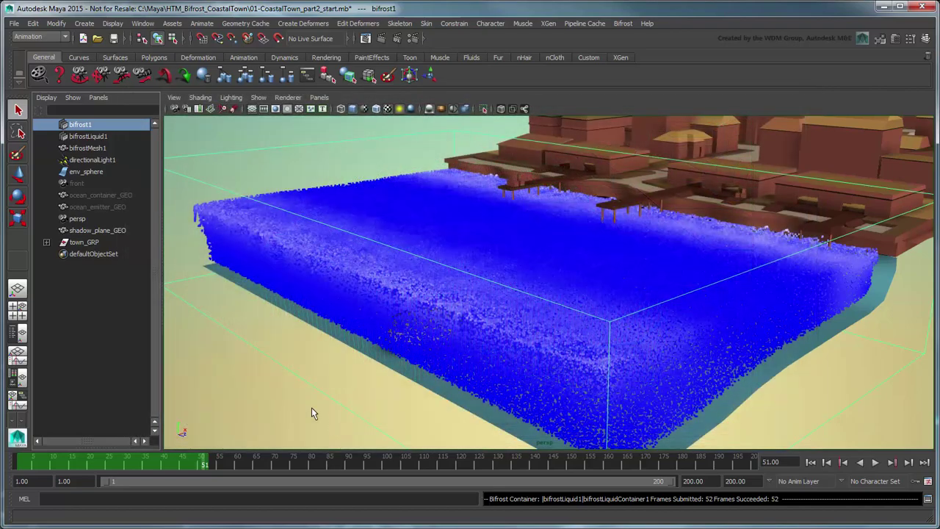
- Turn off the liquid solver by unchecking Enable on bifrostLiquidContainer1
left_click(894, 39)
left_click(787, 132)
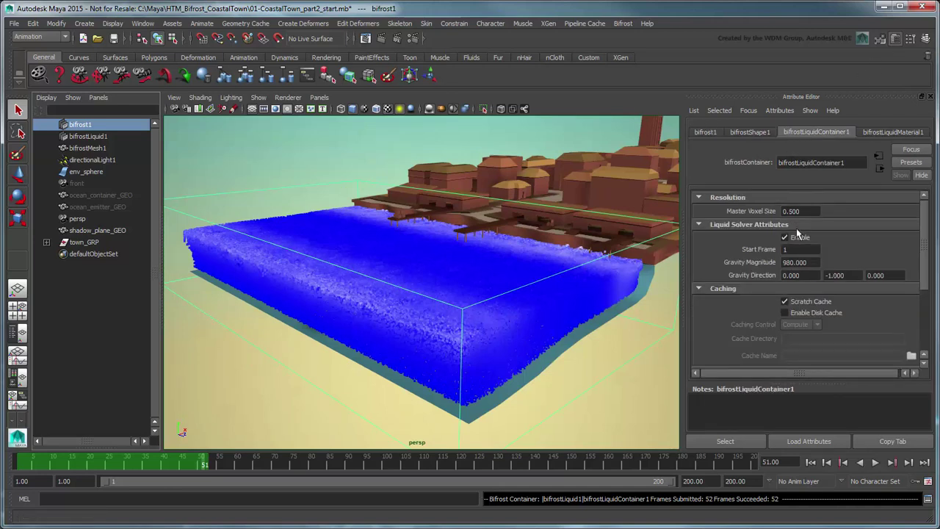
left_click(785, 237)
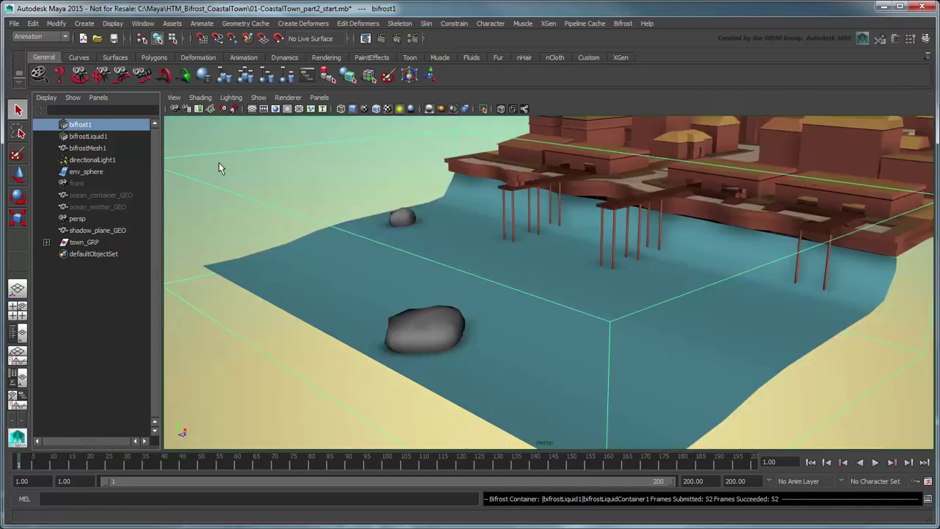
- Create a new polygon cube
left_click(87, 25)
mouse_move(109, 52)
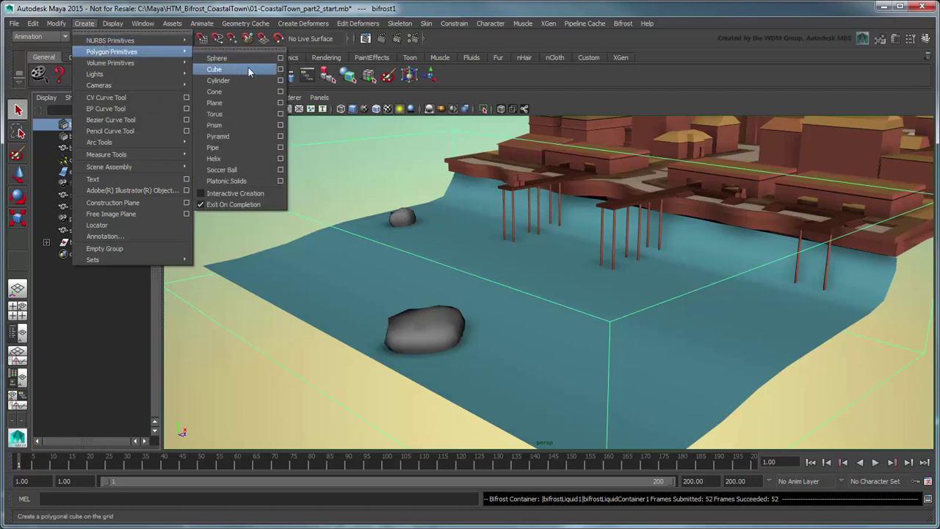
left_click(248, 68)
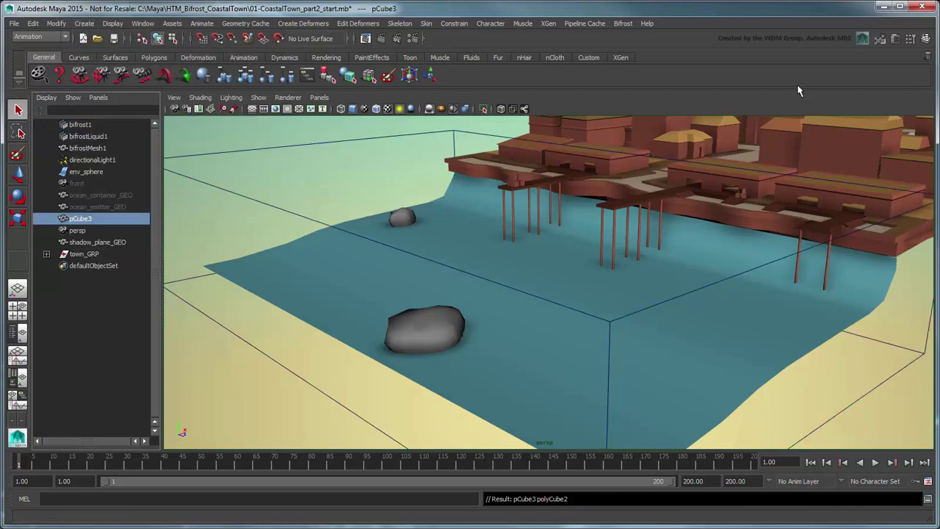
- Place the cube at translate -88, -1, -5 with scale 40, 7, 66
left_click(922, 38)
type("-88")
key("Tab")
type("-1")
key("Tab")
type("-5")
key("Tab")
key("Tab")
key("Tab")
key("Tab")
type("40")
key("Tab")
type("7")
key("Tab")
type("66")
key("Return")
- Rename the cube to ocean_wave_accelerator_GEO
left_click_drag(738, 388, 702, 346, "alt")
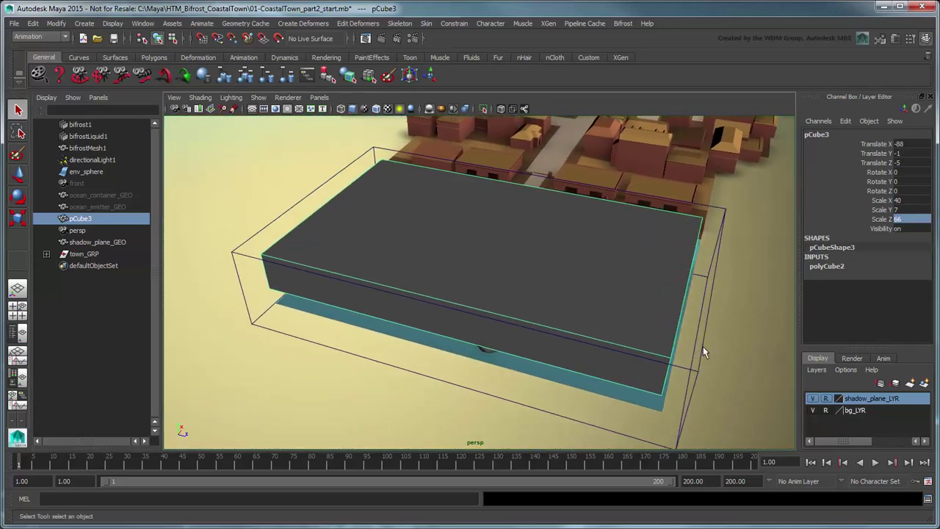
double_click(103, 219)
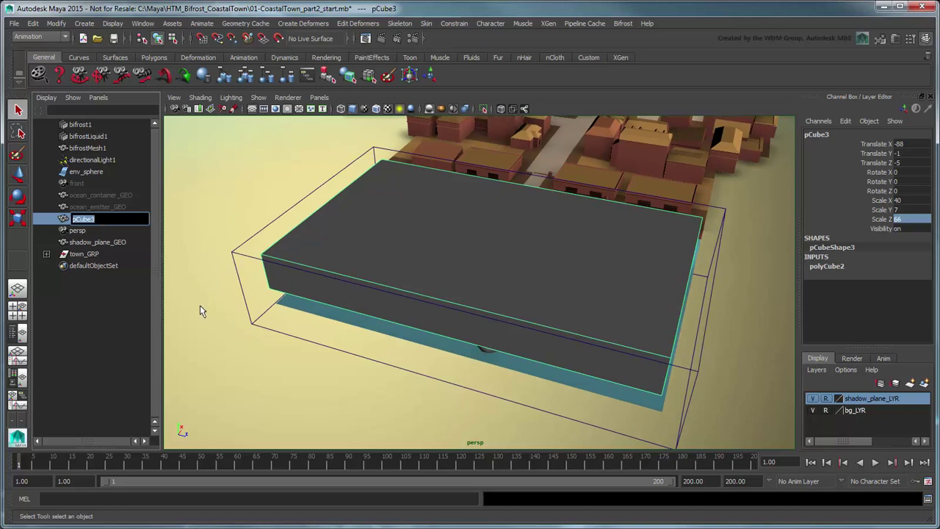
type("ocean_wave_accelerator_GEO")
key("Return")
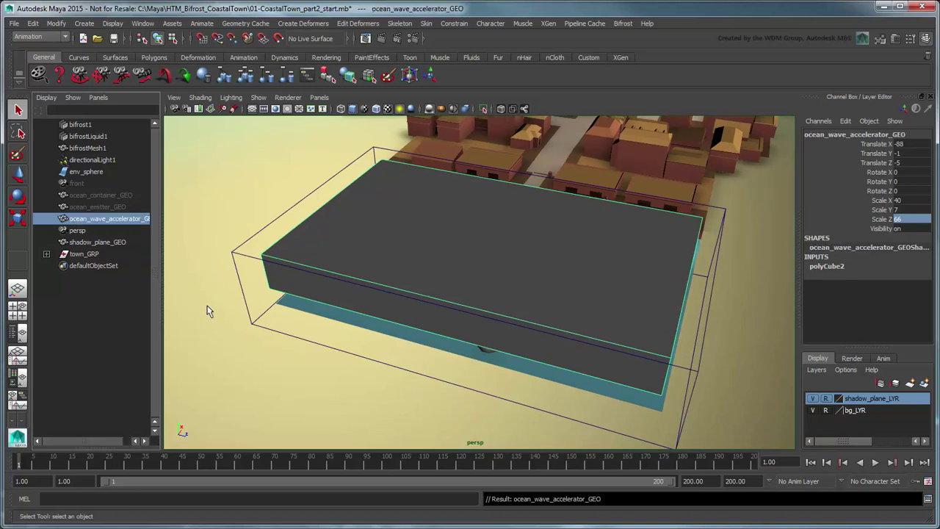
- Set polyCube2's Subdivisions Width and Subdivisions Depth to 100 each
left_click(895, 38)
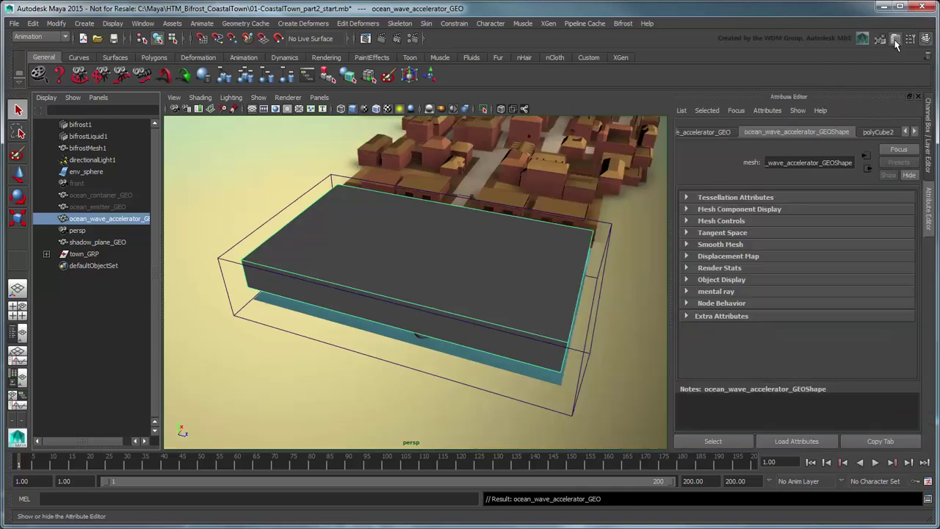
left_click(878, 130)
left_click(797, 255)
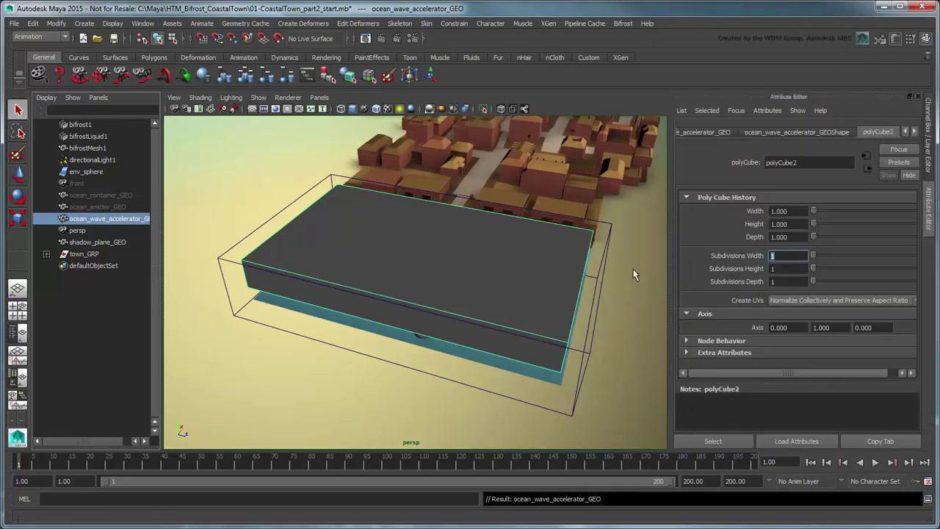
type("100")
key("Tab")
key("Tab")
type("100")
key("Return")
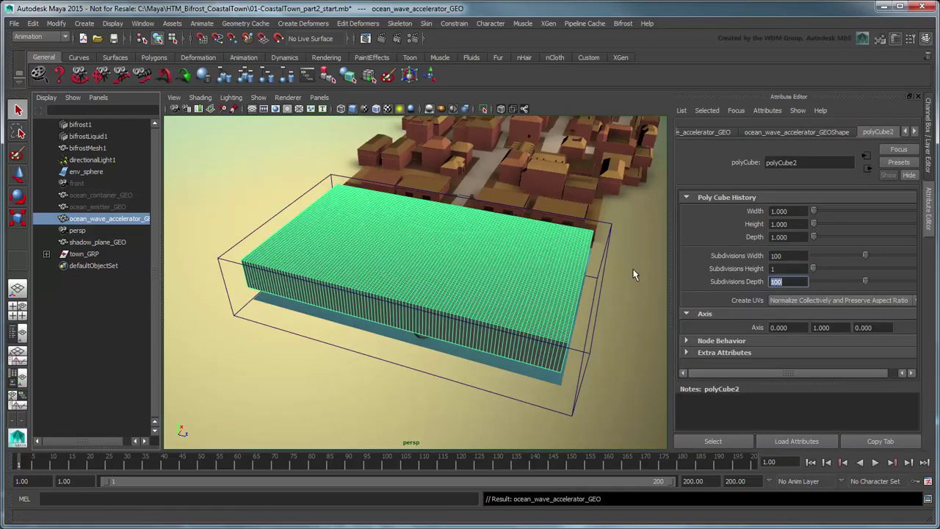
scroll(581, 281, "up", 5)
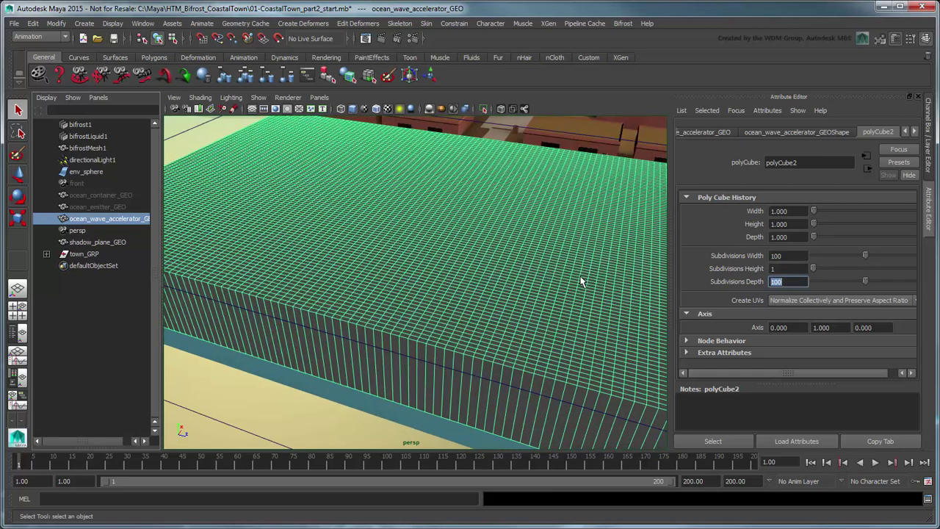
scroll(580, 281, "down", 5)
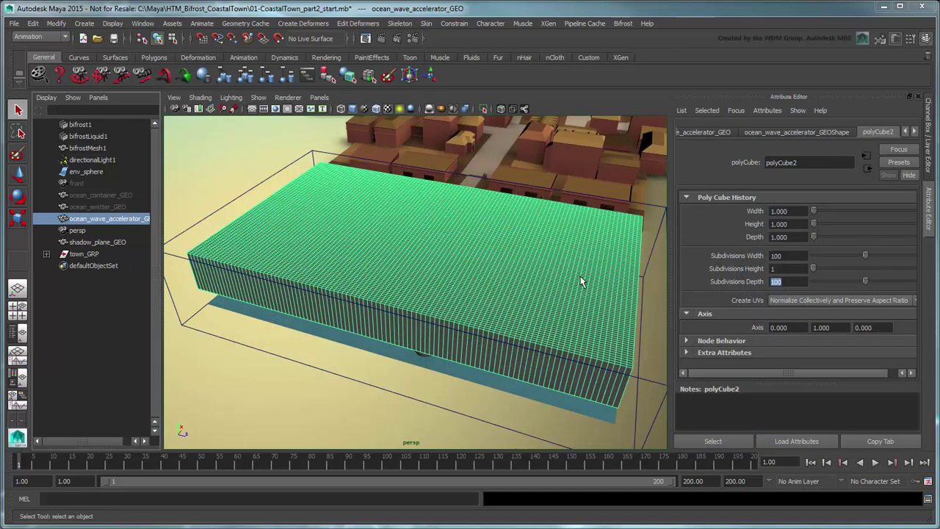
- Add textureDeformer1 to the slab with its Direction set to Normal
left_click(314, 23)
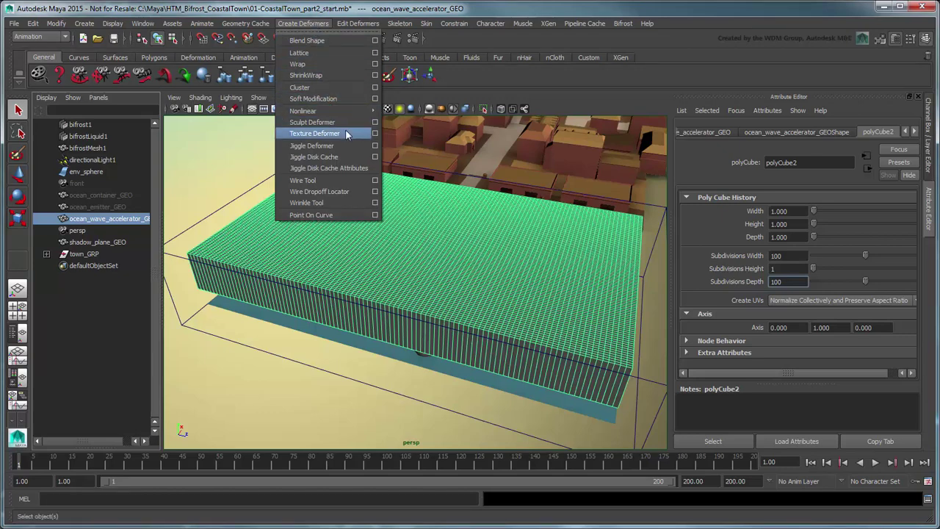
left_click(314, 132)
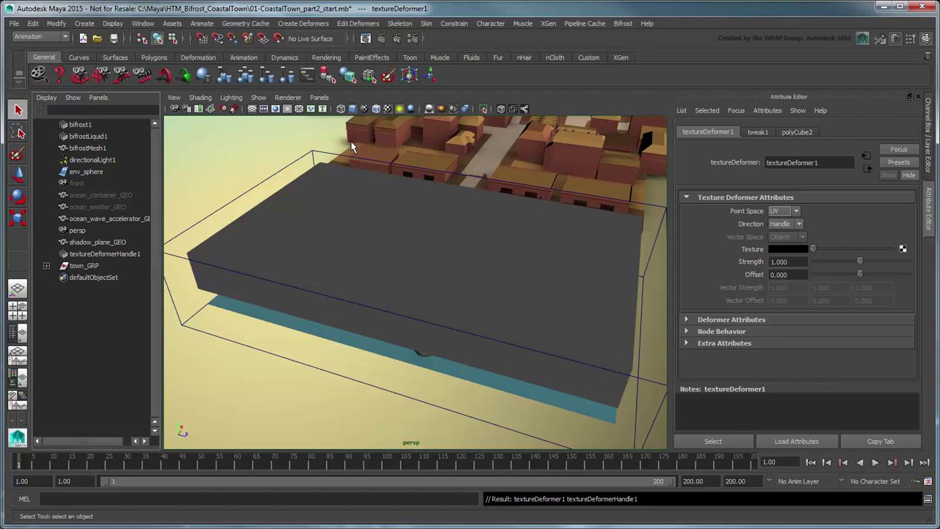
left_click(780, 224)
left_click(796, 234)
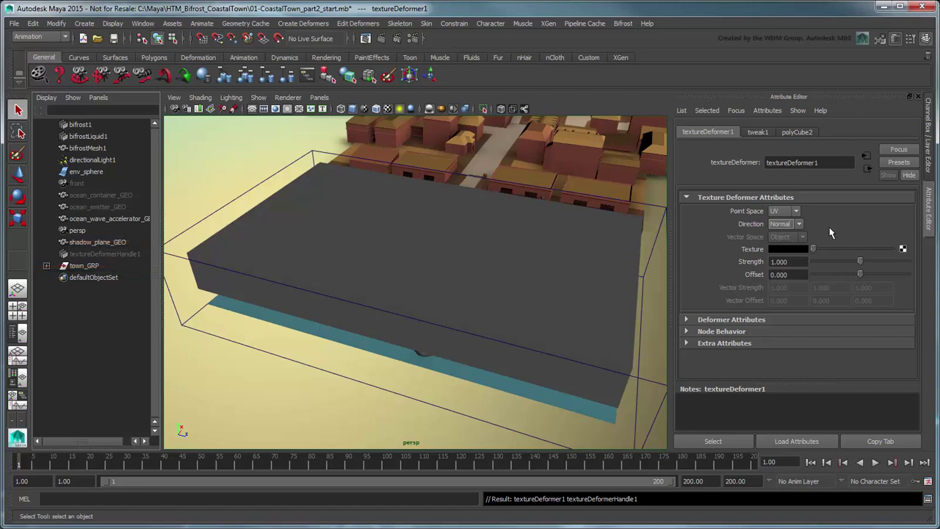
- Drive the deformer's Texture with a Layered Texture renamed ocean_MAT
left_click(902, 250)
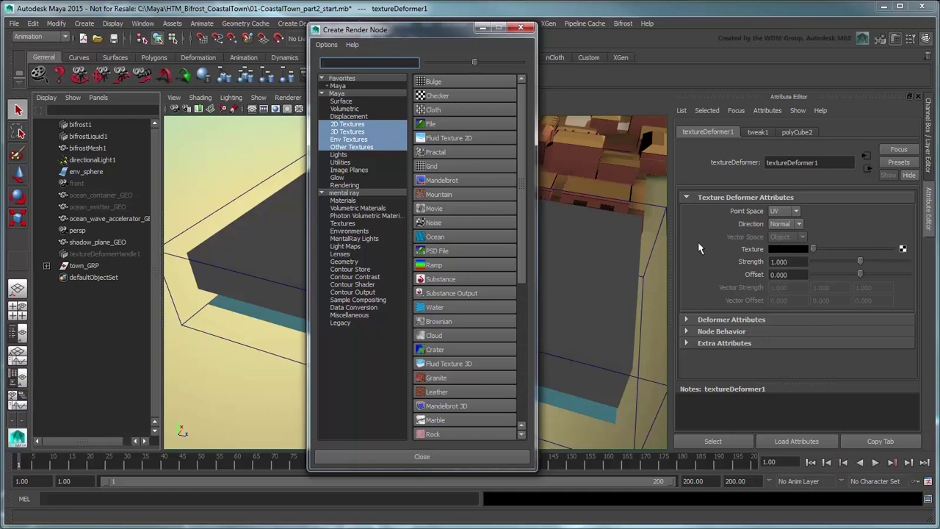
left_click_drag(519, 225, 514, 383)
left_click(484, 381)
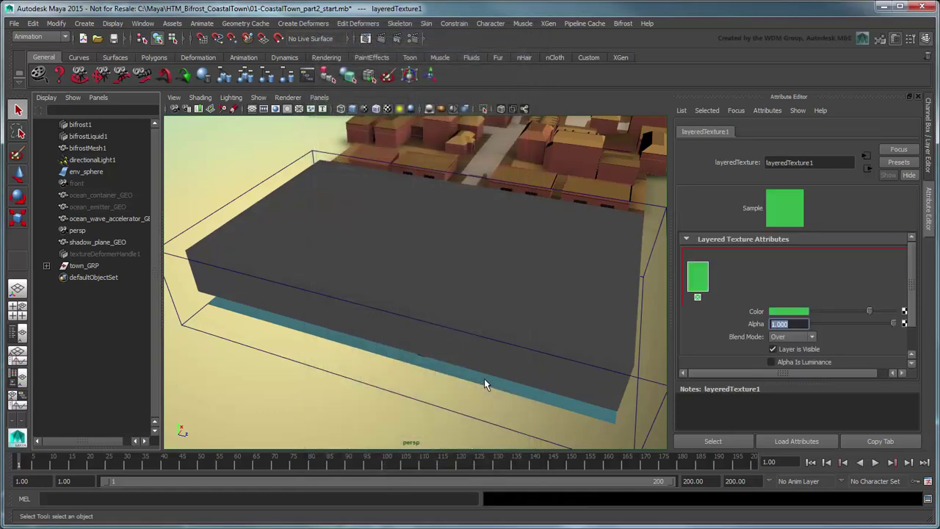
left_click_drag(811, 162, 761, 166)
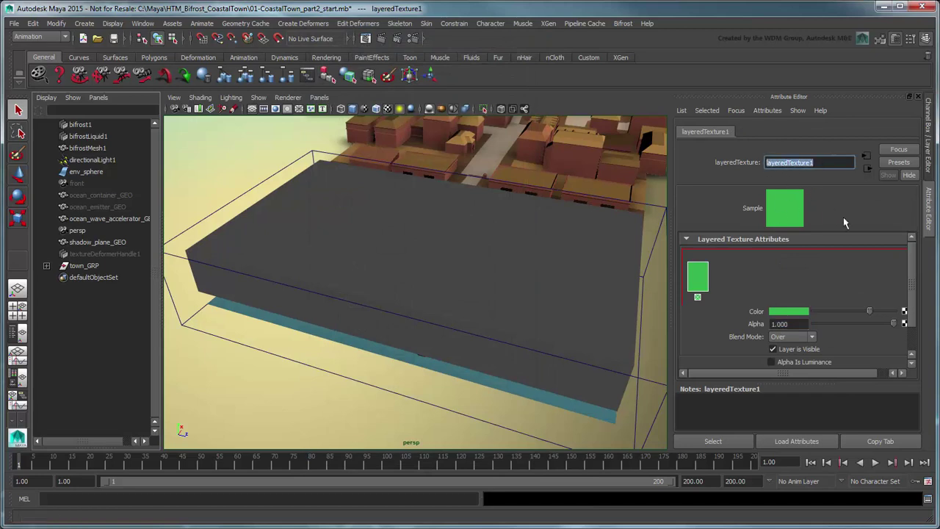
type("ocean_MAT")
key("Return")
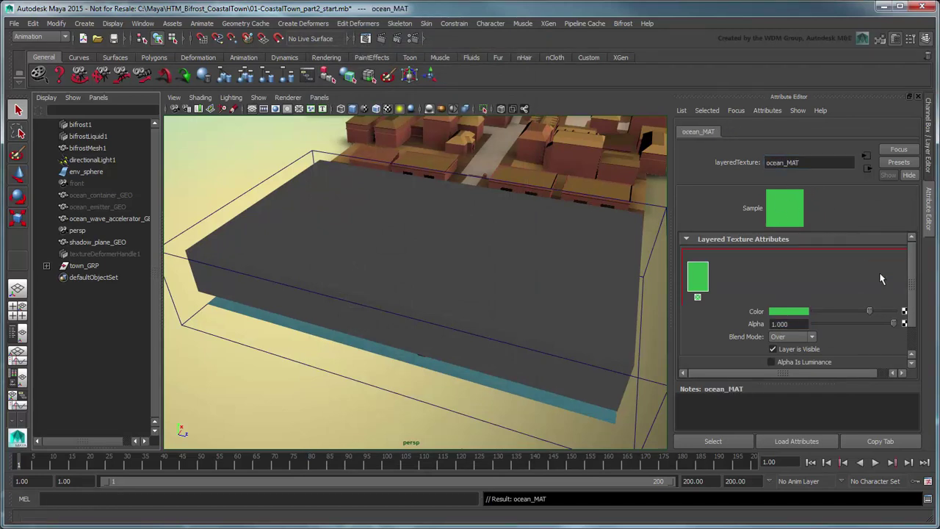
- Map an Ocean texture into ocean_MAT's layer Color
left_click(883, 372)
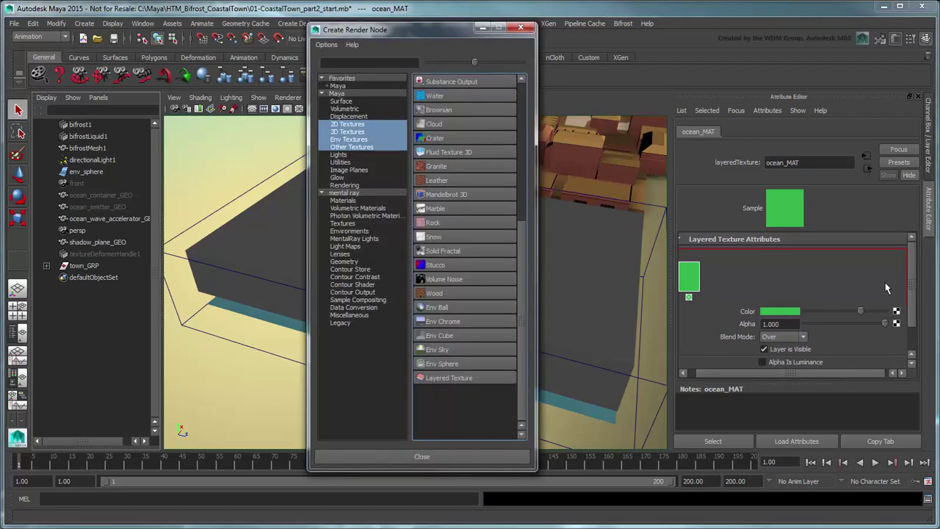
scroll(525, 235, "up", 2)
left_click_drag(526, 240, 528, 162)
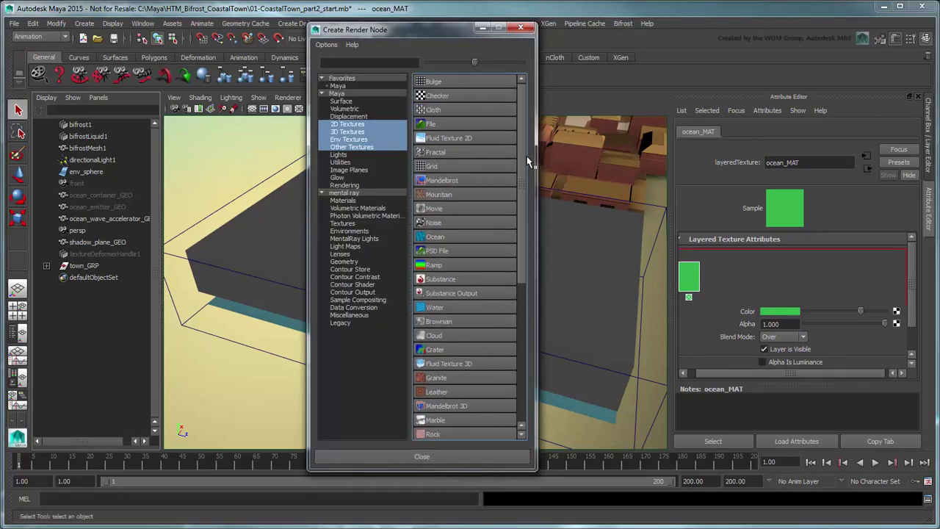
left_click(469, 237)
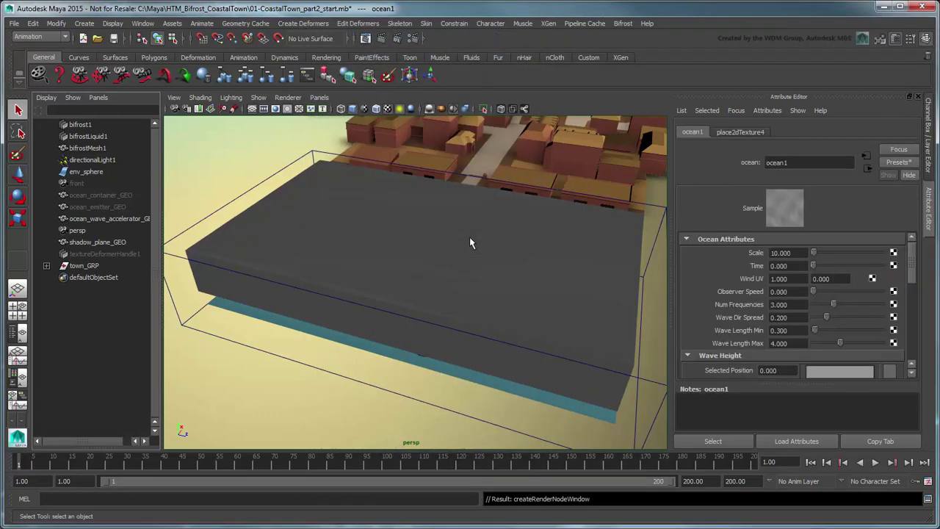
- Rename the ocean texture to wave_shape
double_click(788, 163)
type("wave_shape")
key("Return")
left_click_drag(514, 286, 505, 410, "alt")
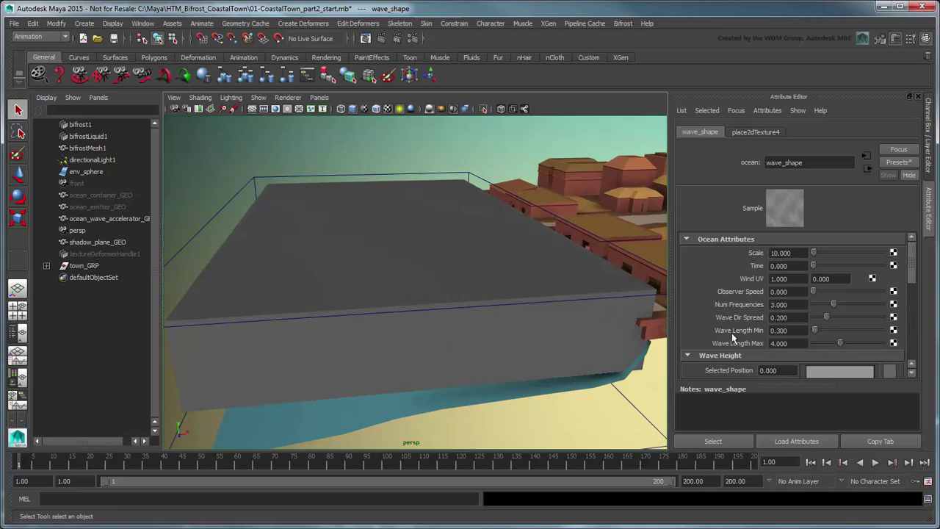
- Set Wave Height's selected value to 2 and lower Wave Turbulence to 0.1
left_click_drag(911, 264, 912, 289)
double_click(777, 301)
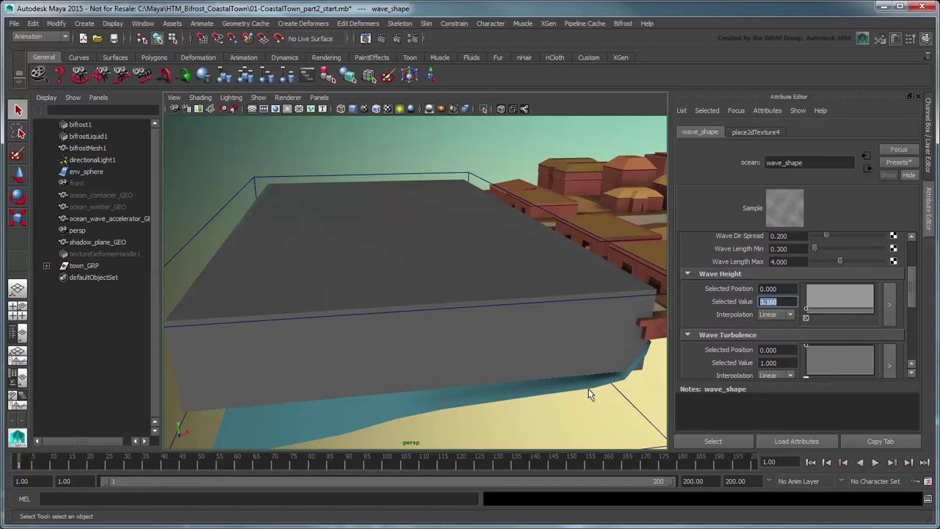
type("2")
key("Return")
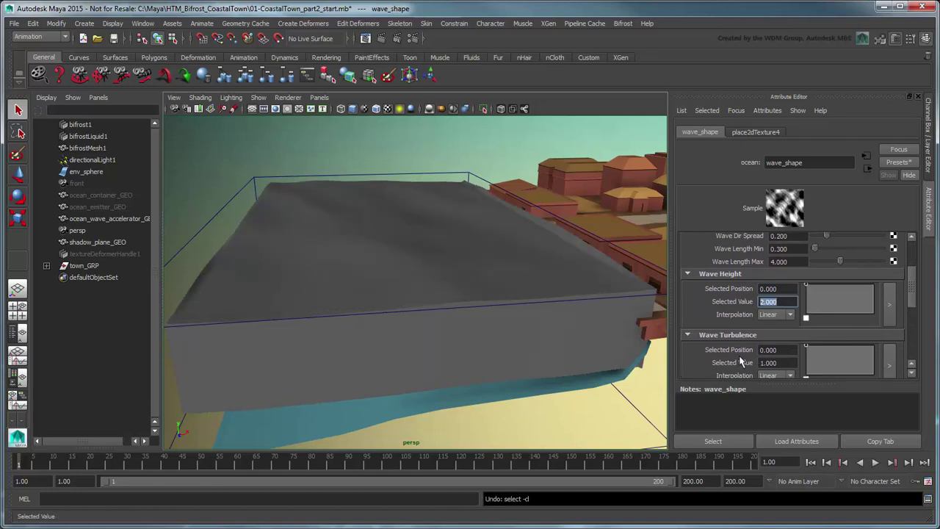
left_click_drag(911, 301, 901, 317)
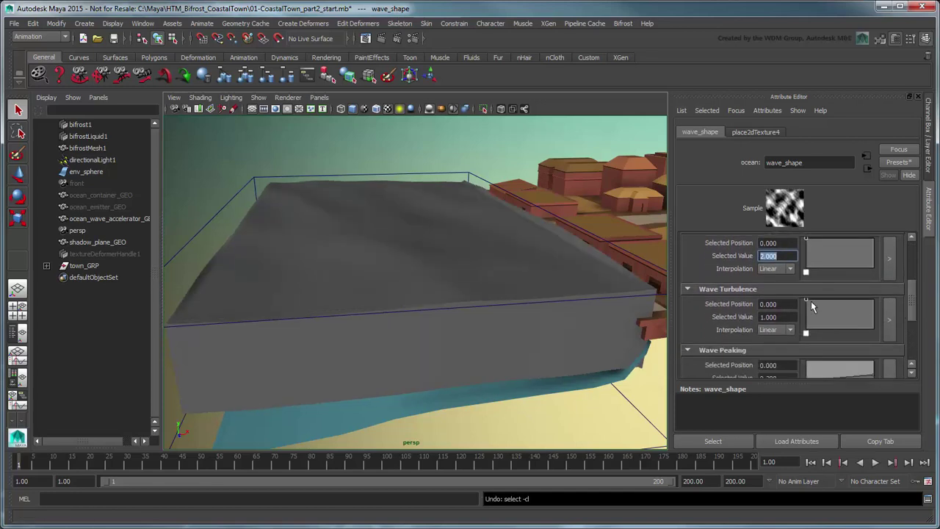
left_click_drag(805, 300, 805, 330)
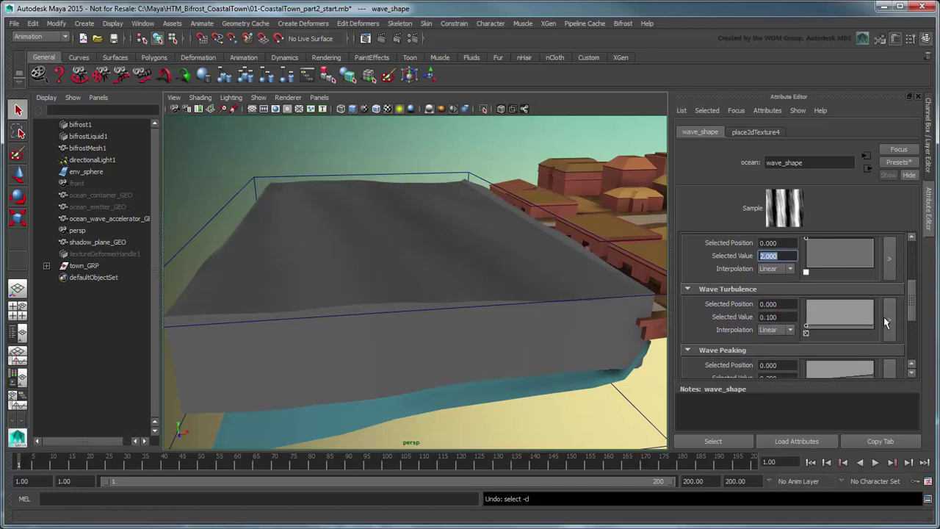
left_click_drag(913, 316, 914, 280)
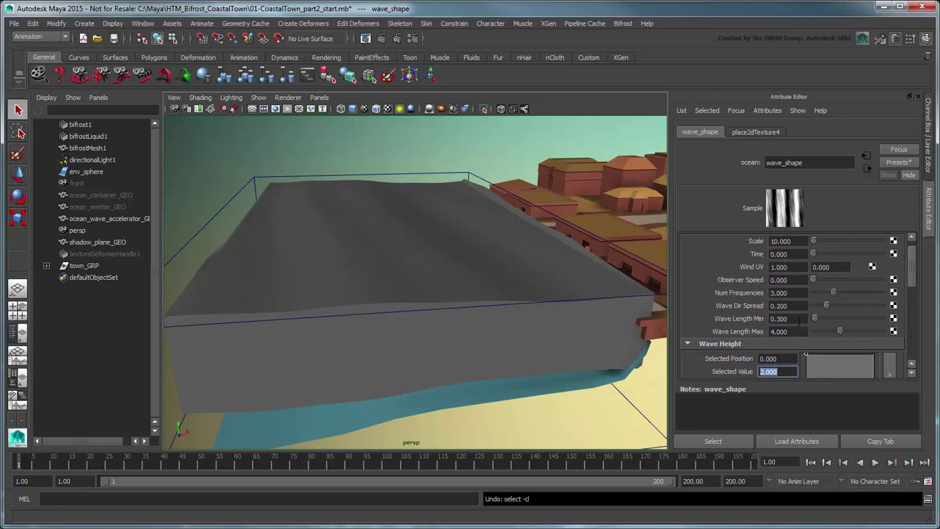
- Set Wave Length Min to 0.1 and Wave Length Max to 0.5
left_click(797, 319)
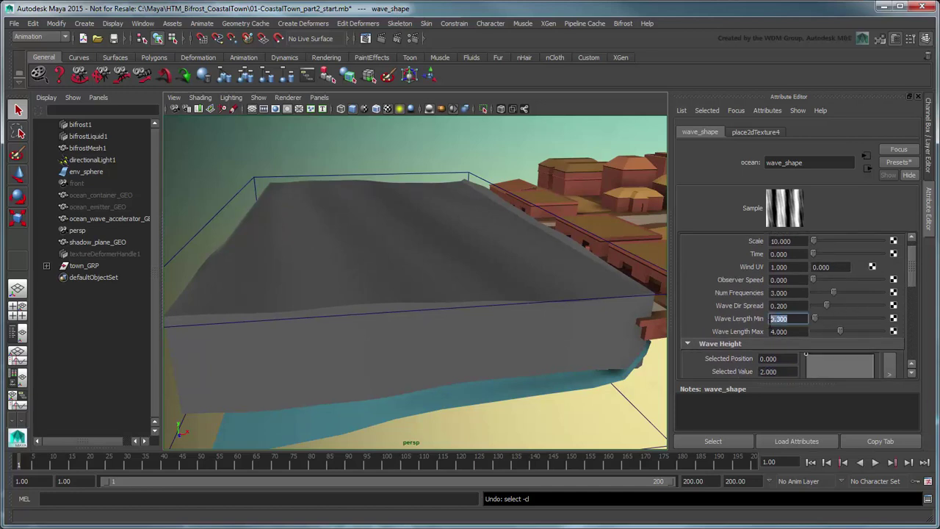
type("0.1")
key("Tab")
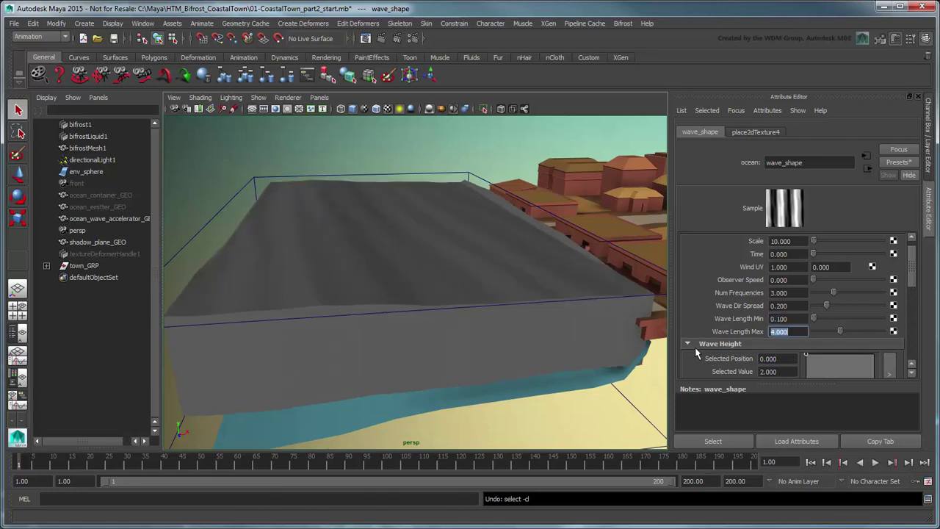
type("0.5")
key("Return")
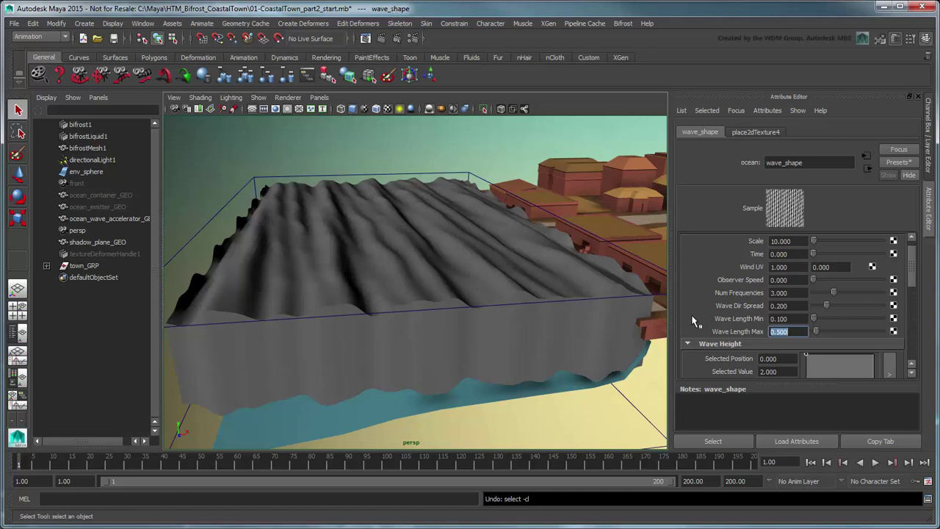
- Set Num Frequencies to 2 and advance Time to preview the waves
left_click(771, 292)
type("2")
key("Return")
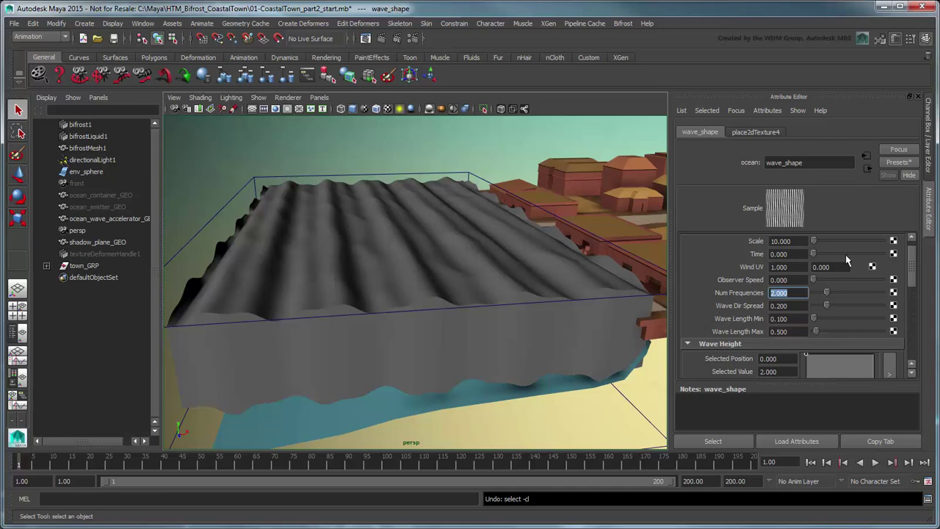
mouse_move(815, 255)
left_mouse_down()
mouse_move(850, 257)
mouse_move(812, 256)
left_mouse_up()
- Set the first Wind UV value to -1, preview the motion, and return Time to 0
left_click(802, 265)
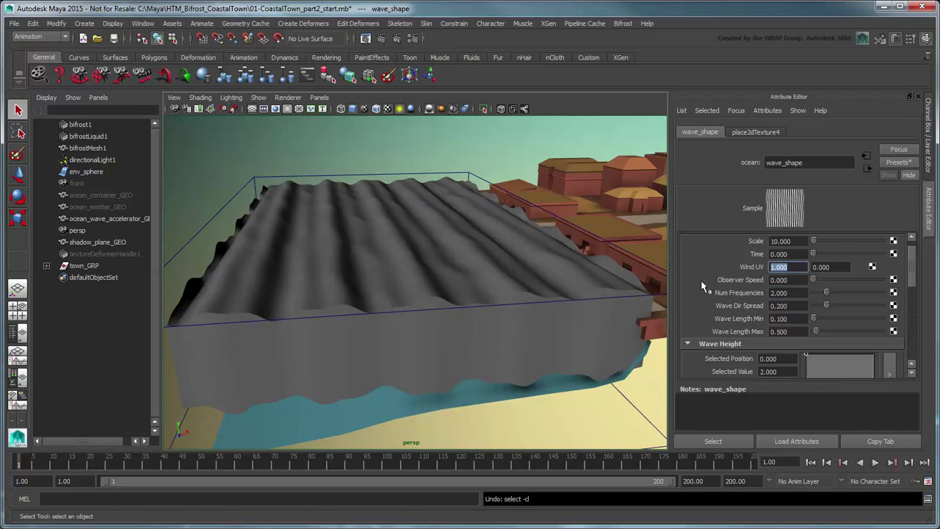
type("-1")
key("Return")
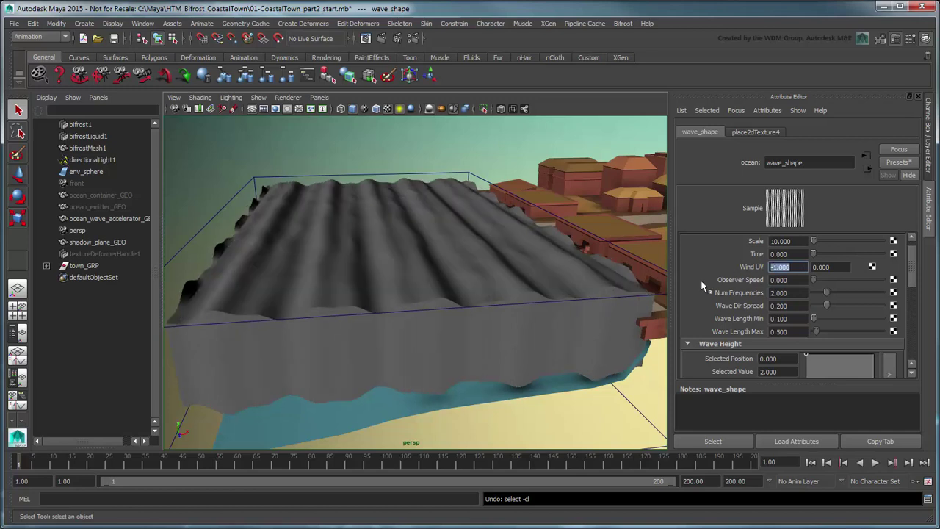
left_click_drag(812, 254, 888, 257)
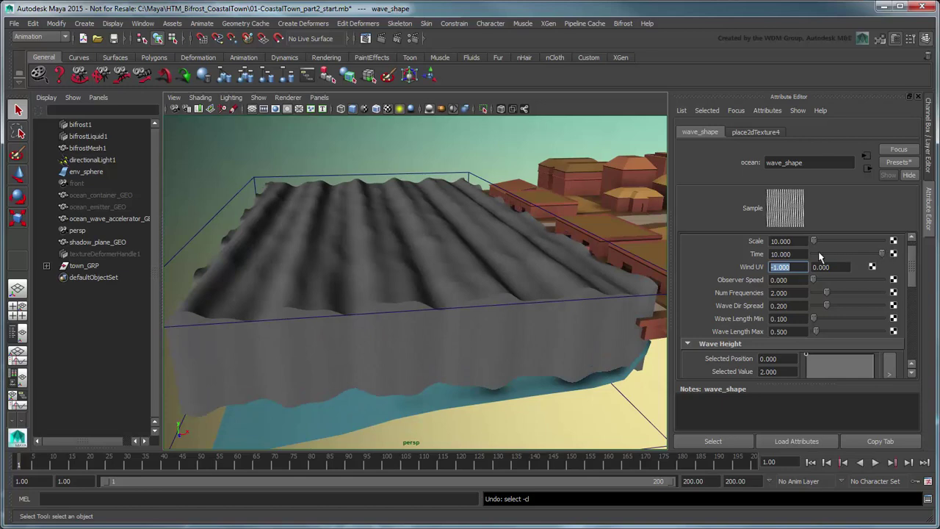
left_click_drag(820, 255, 816, 257)
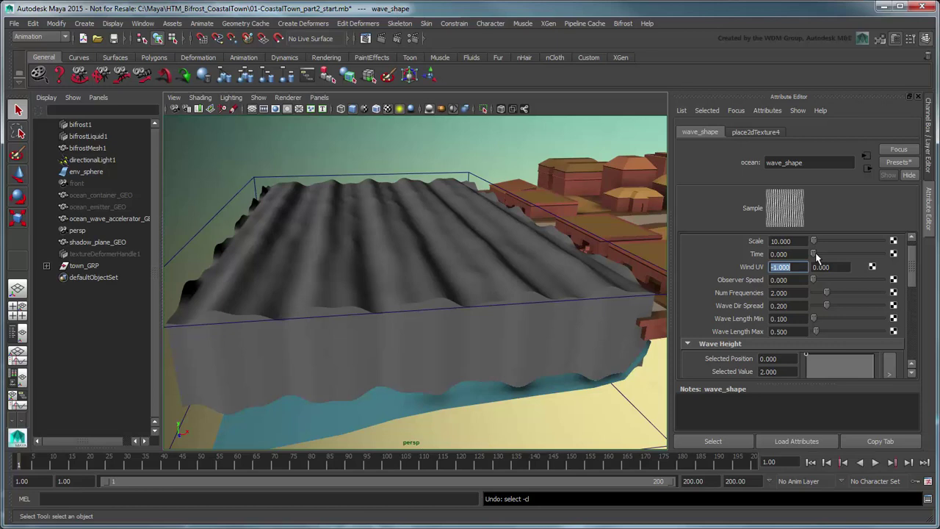
- Add a new layer in ocean_MAT, move it ahead of the first, and set its Blend Mode to Add
left_click(867, 167)
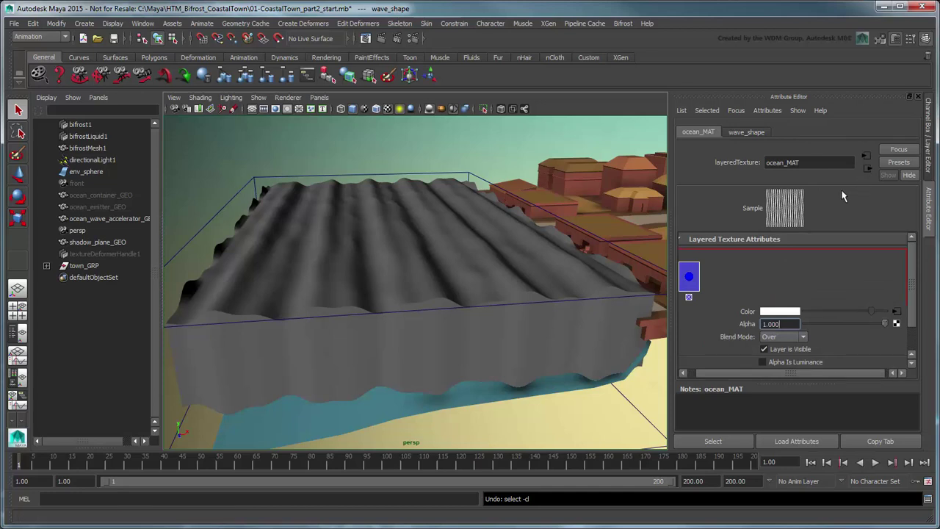
left_click(723, 275)
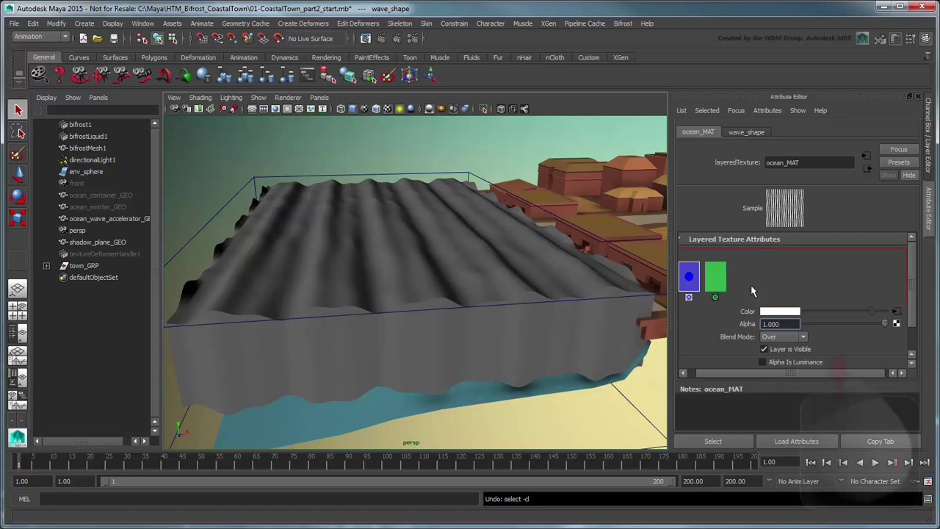
middle_click_drag(716, 279, 679, 278)
left_click(795, 336)
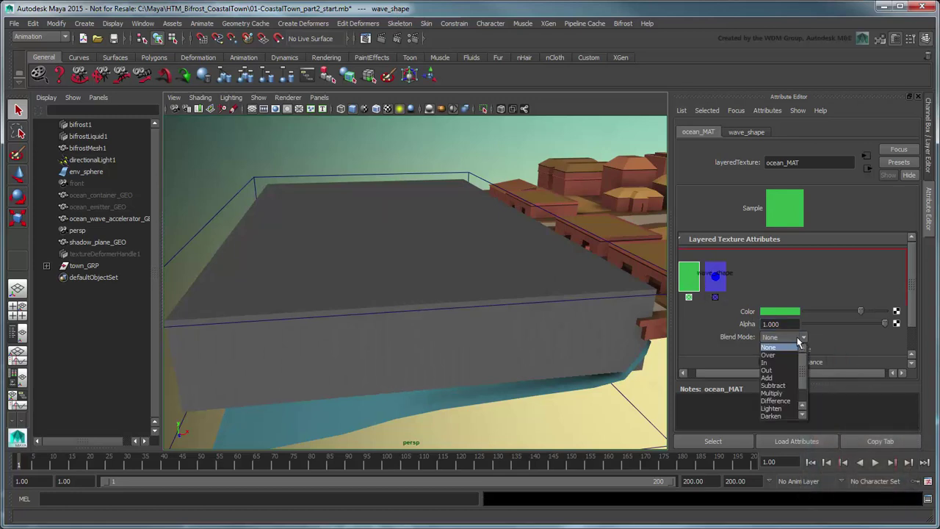
left_click(779, 377)
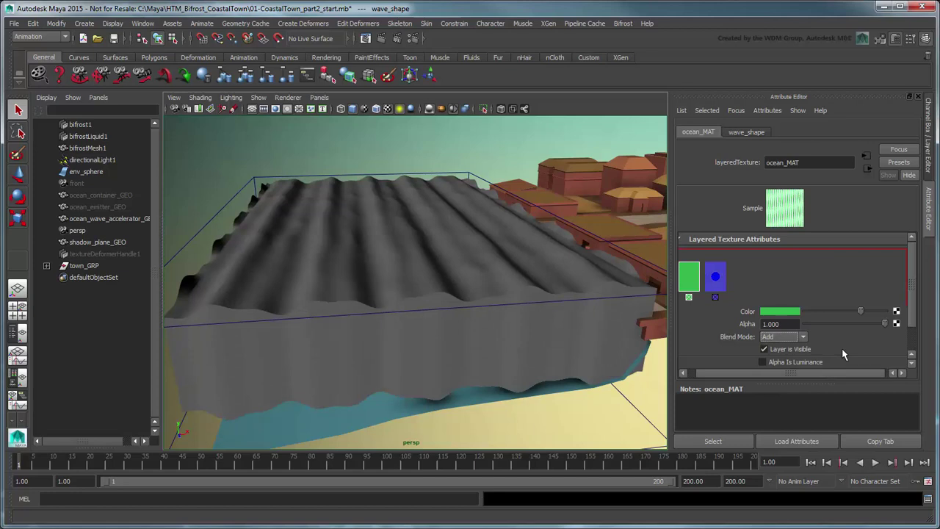
left_click(894, 312)
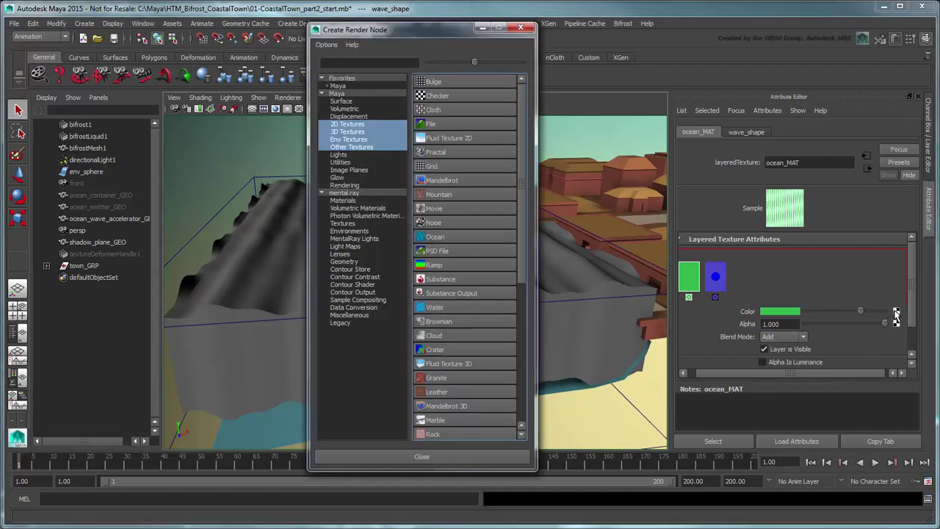
- Create a Noise texture for the layer colour and rename it wave_noise
left_click(481, 226)
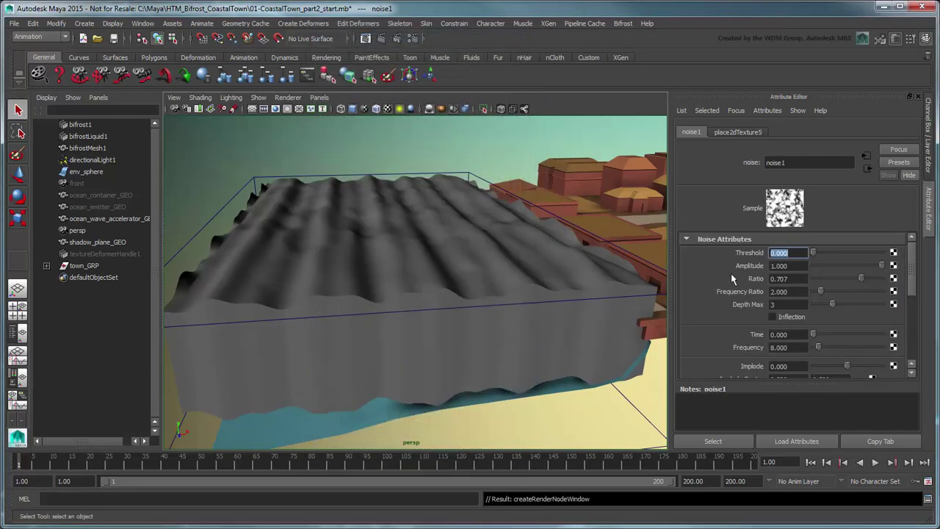
double_click(808, 162)
type("wave_noise")
key("Return")
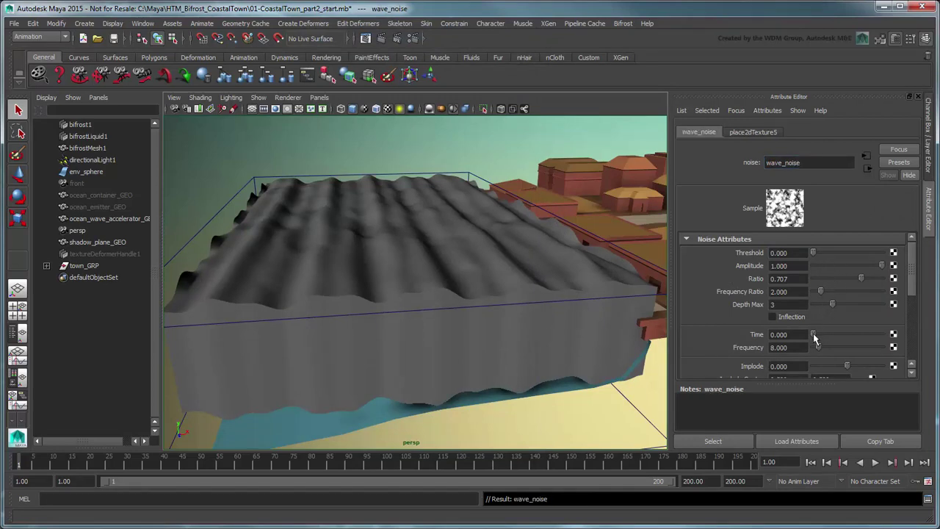
left_click_drag(814, 337, 893, 339)
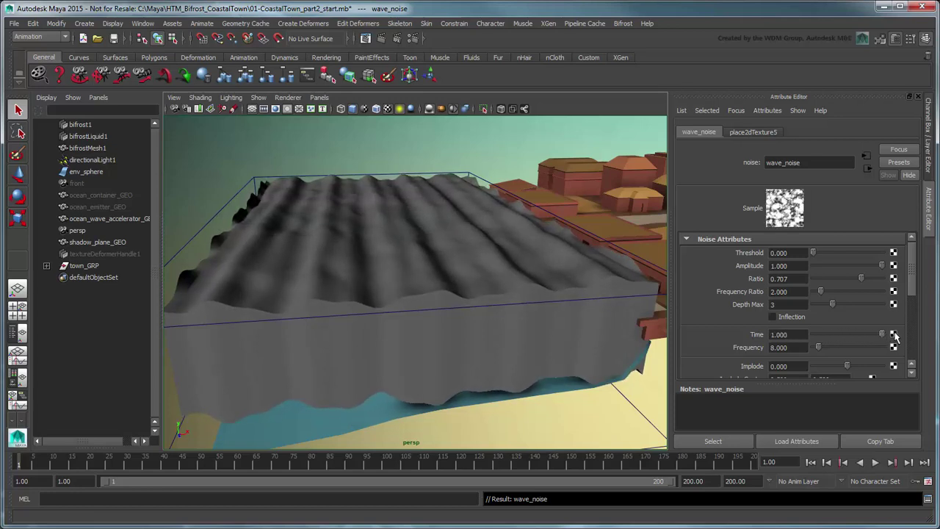
- Set wave_noise to Wave type with Num Waves 20 and Depth Max 1, adjusting Time to preview
scroll(908, 282, "down", 5)
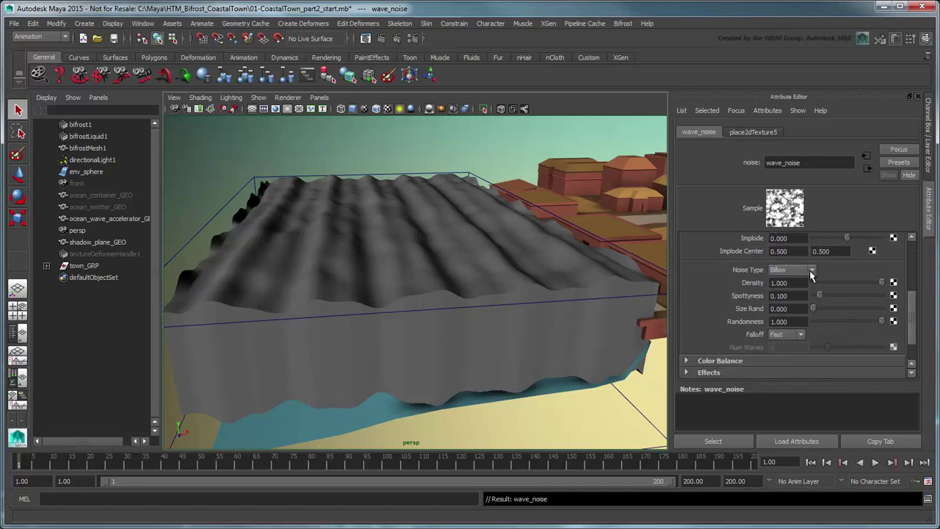
left_click(811, 270)
left_click(807, 295)
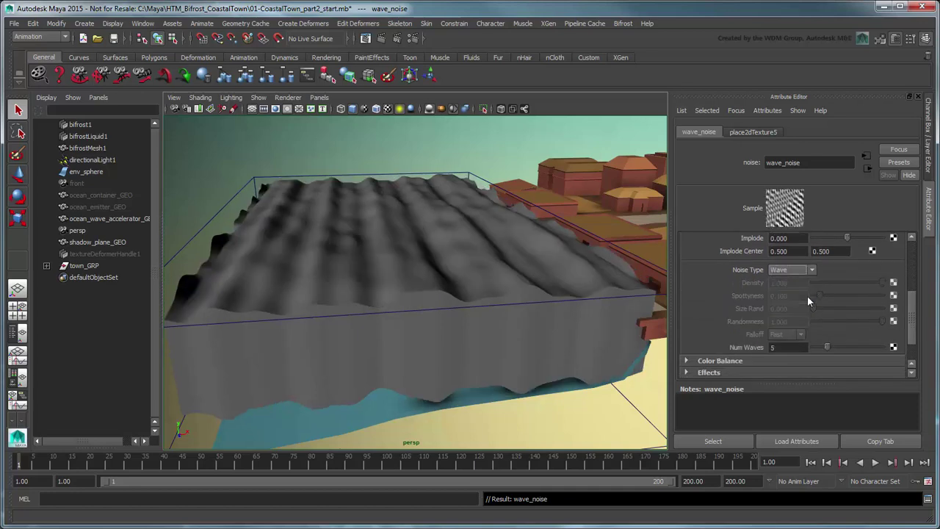
left_click(800, 345)
type("20")
key("Return")
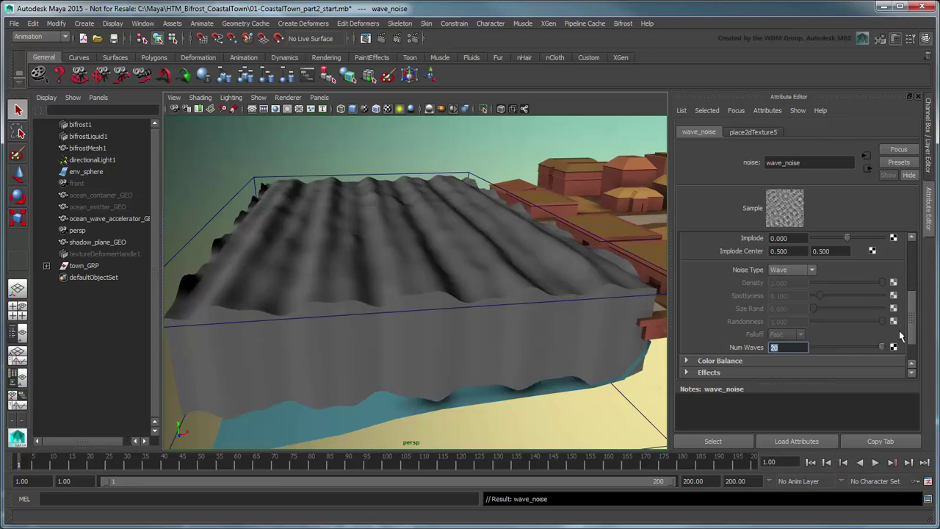
left_click_drag(911, 327, 918, 283)
left_click(804, 300)
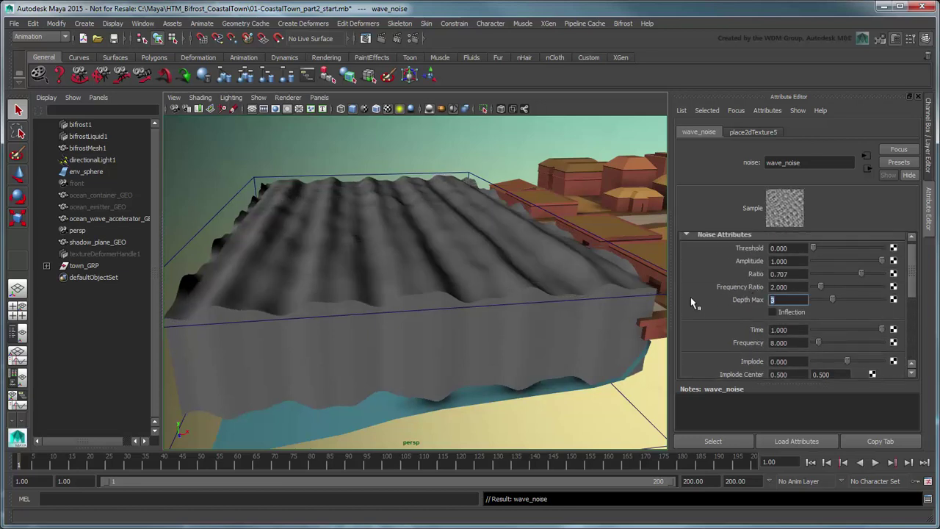
type("1")
key("Return")
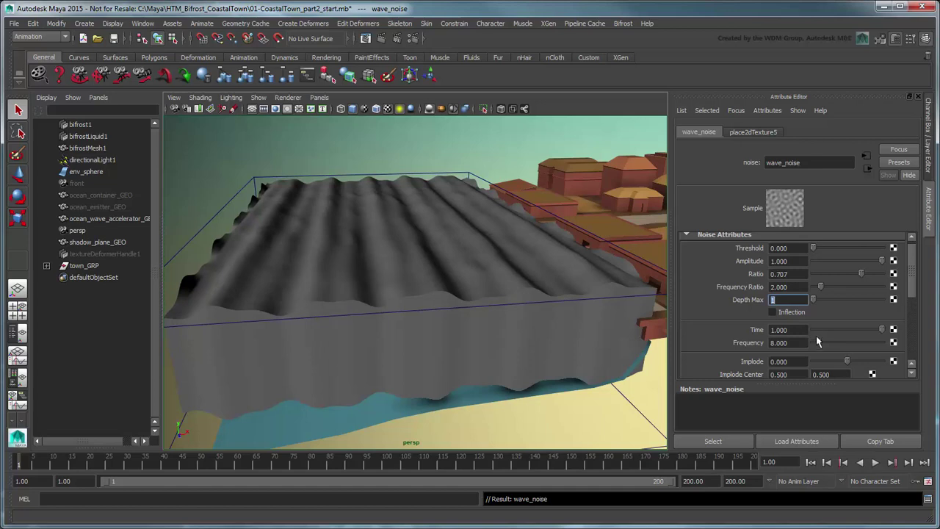
left_click_drag(810, 329, 910, 332)
- Hide the attribute panel and play the ocean animation with Alt+V, stopping at frame 64
left_click(918, 97)
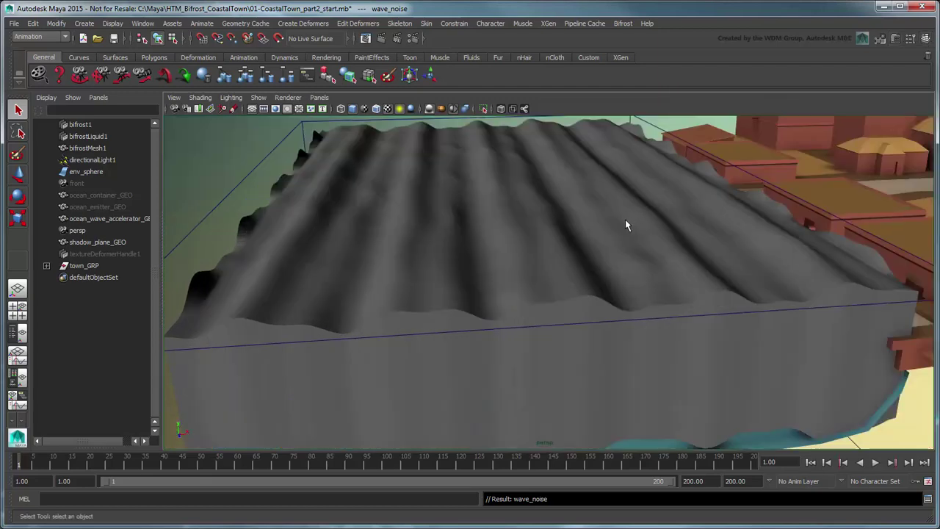
scroll(609, 250, "up", 2)
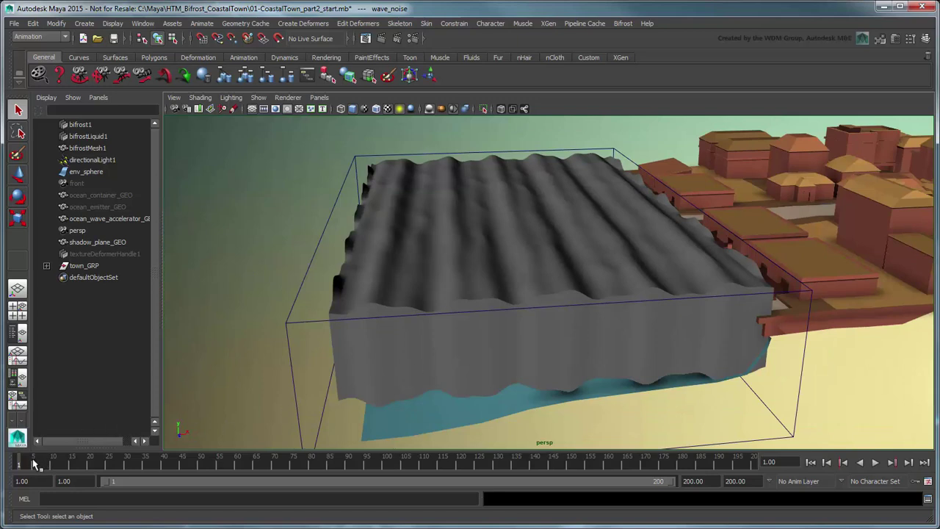
key("alt+v")
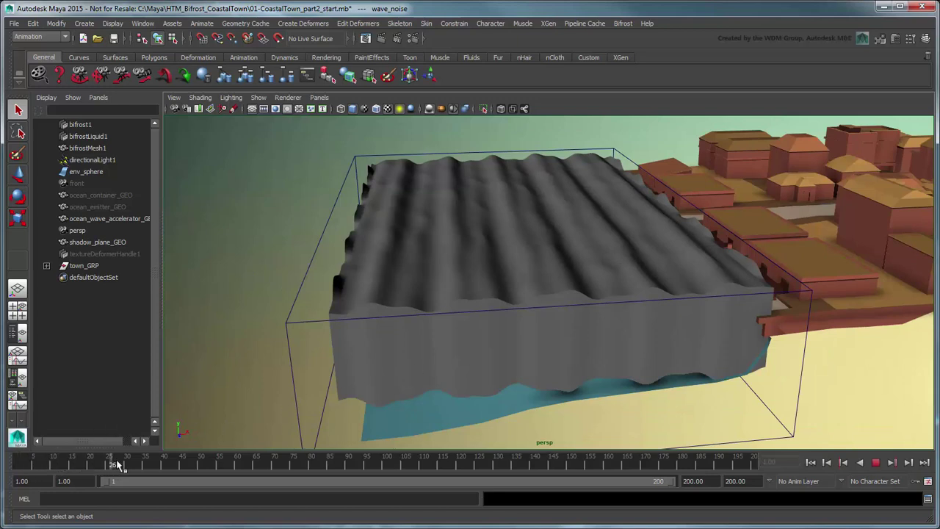
left_click(251, 472)
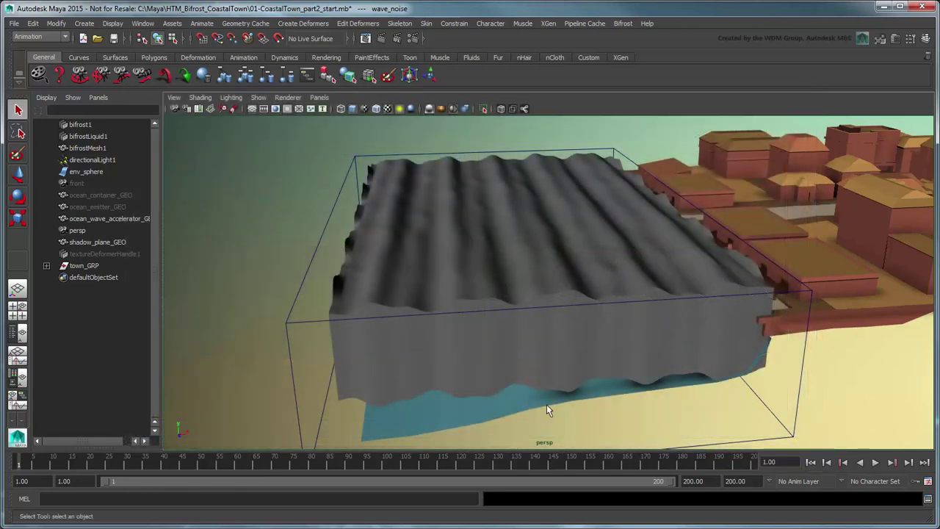
- Rewind the timeline and turn off DAG Objects Only so the Outliner lists non-DAG nodes
left_click(810, 462)
left_click(46, 98)
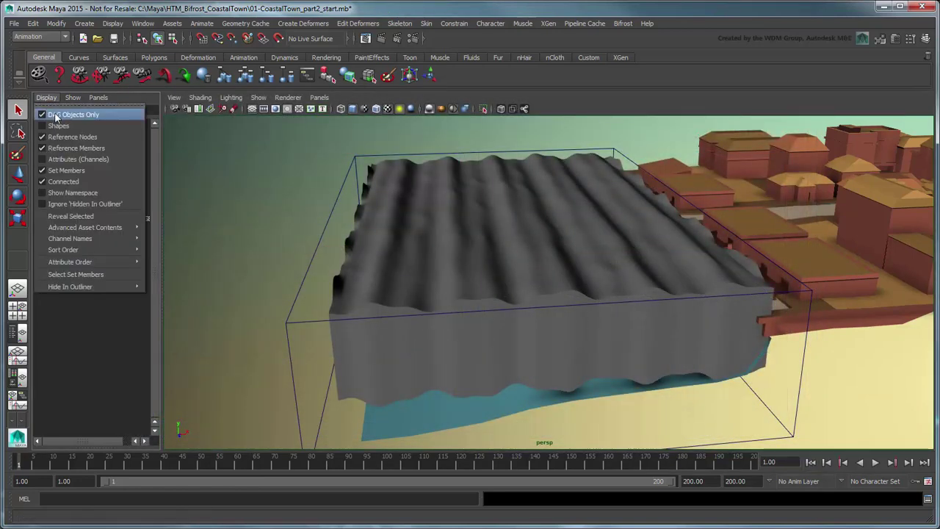
left_click(56, 115)
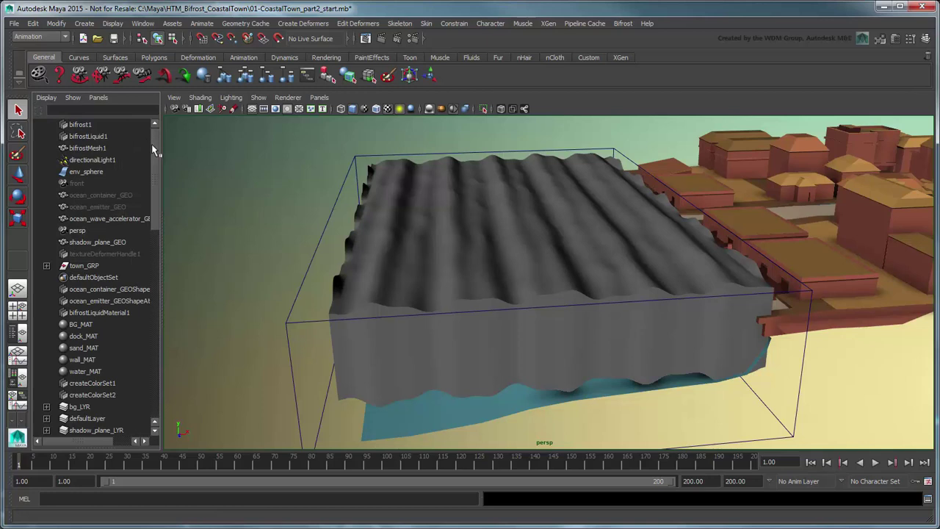
left_click_drag(153, 149, 156, 358)
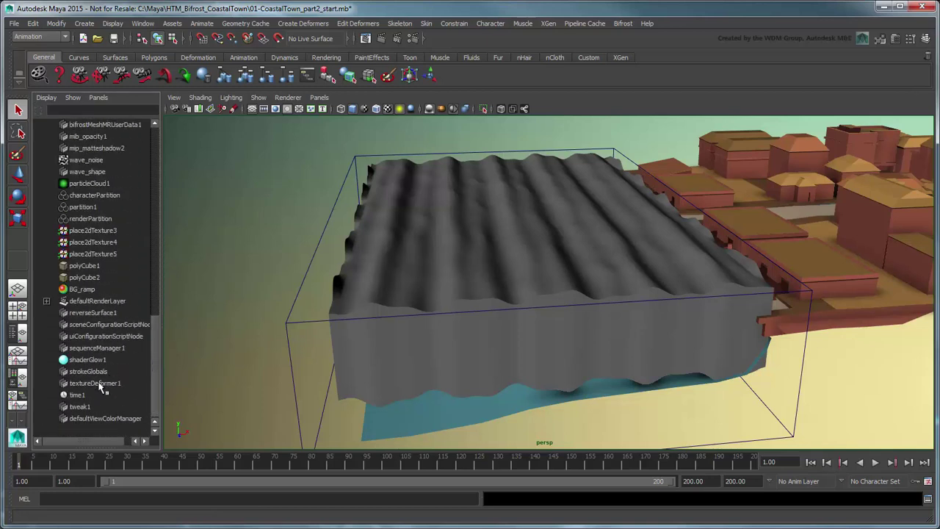
- Graph time1, wave_shape and wave_noise in the Node Editor, then inspect time1's outputs
left_click(80, 395)
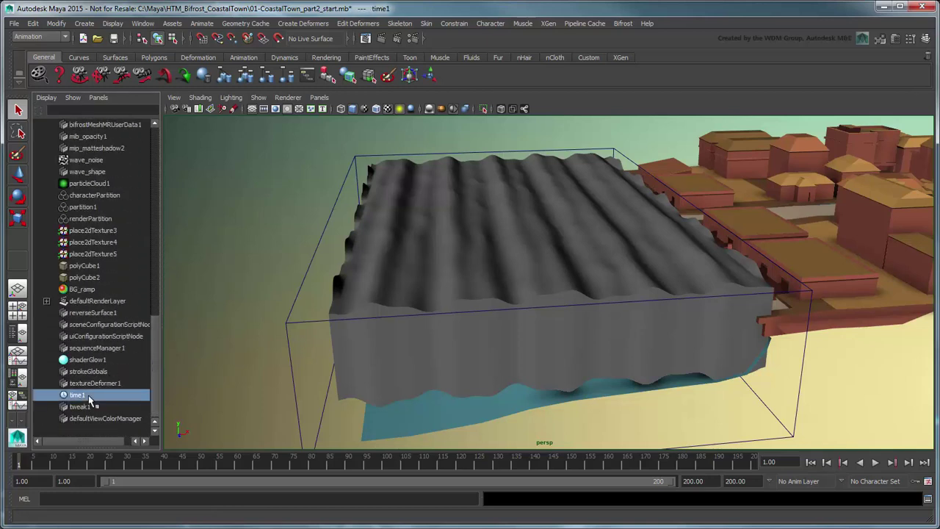
left_click(107, 172, "ctrl")
left_click(109, 160, "ctrl")
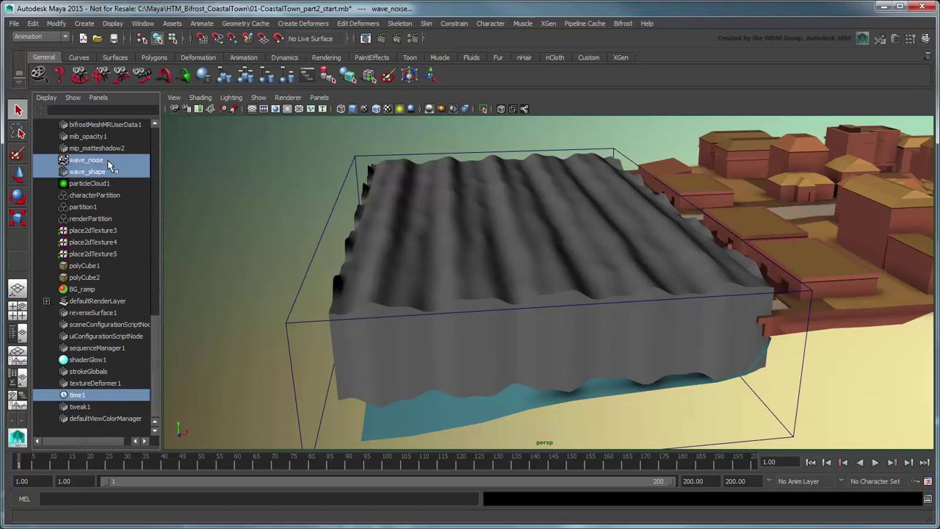
left_click(142, 24)
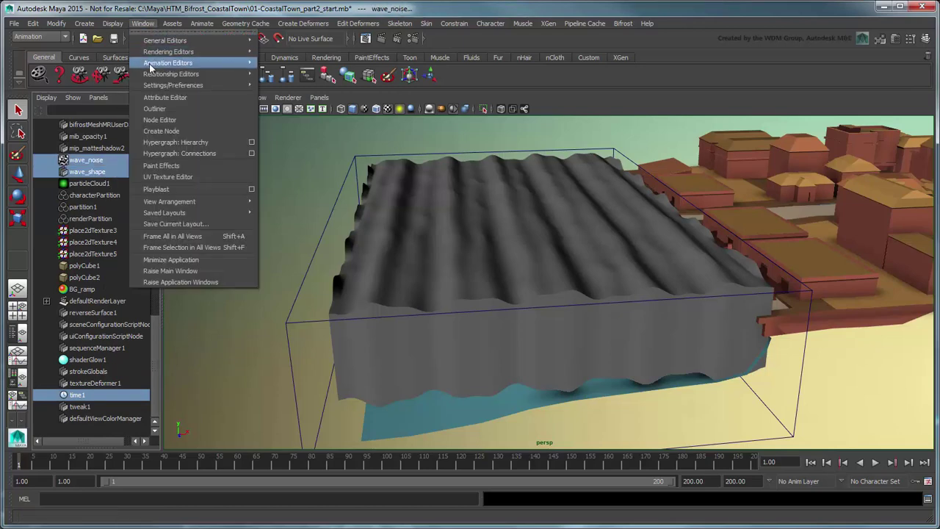
left_click(184, 120)
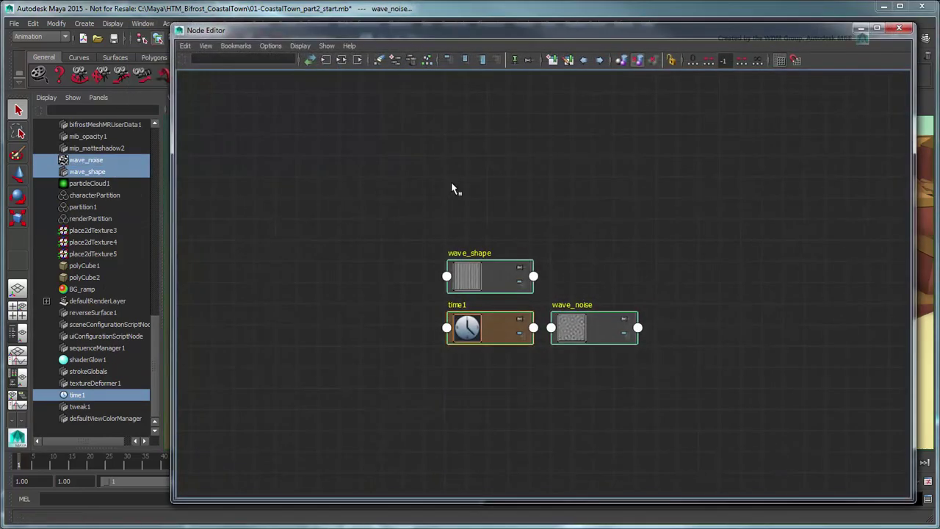
left_click(342, 61)
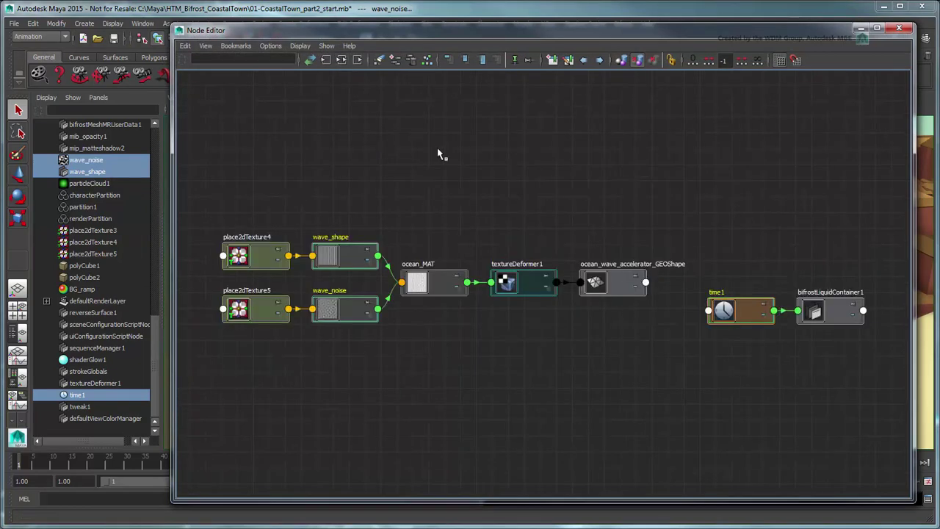
left_click(774, 311)
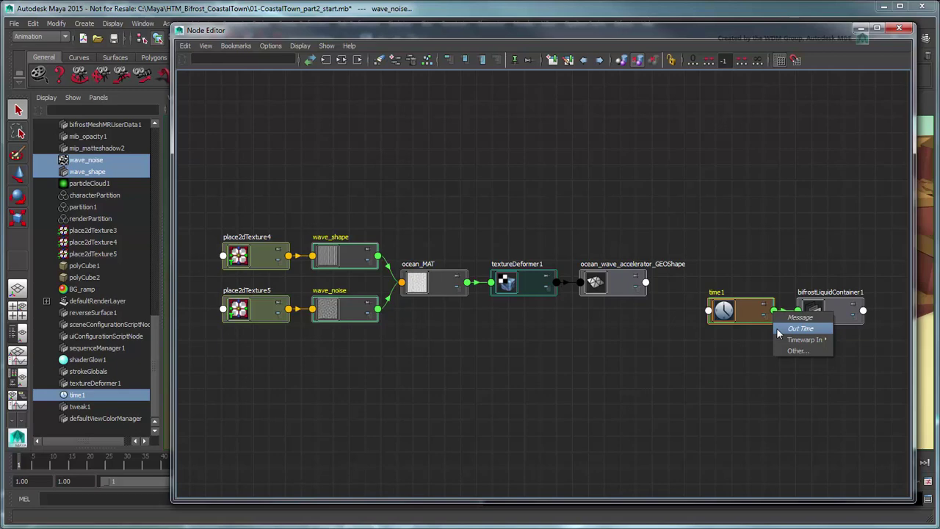
left_click(605, 340)
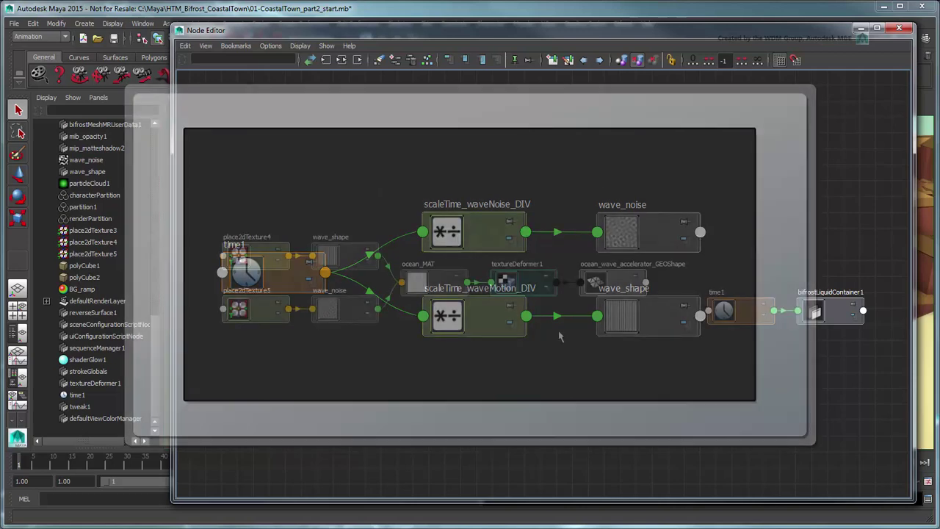
- Create a multiplyDivide node and show its attributes beside the node graph
key("Tab")
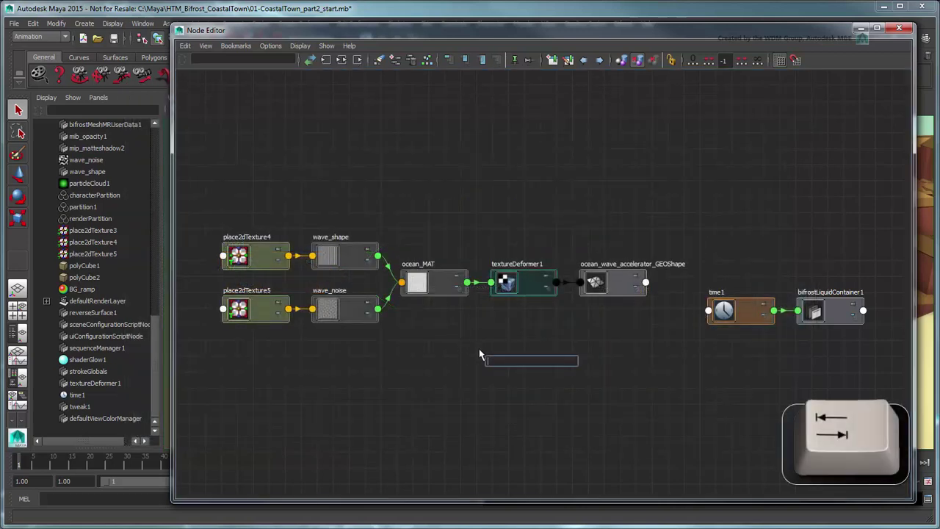
type("MultiplyDivide")
key("Return")
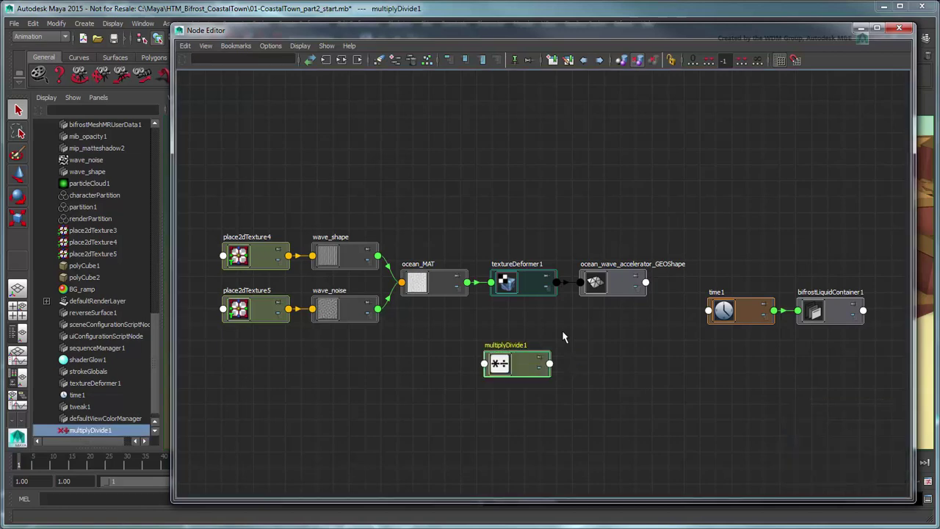
left_click_drag(641, 29, 479, 34)
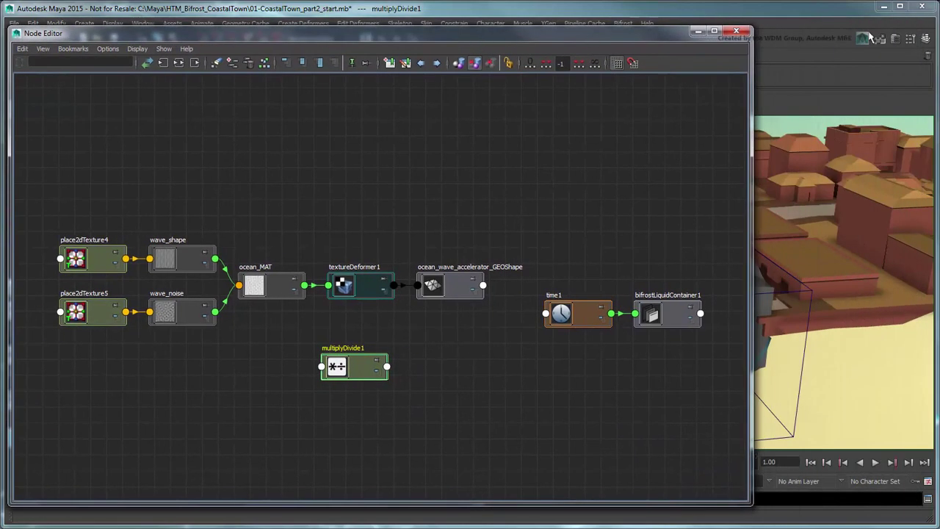
left_click(893, 41)
left_click_drag(751, 182, 674, 183)
- Rename the node scaleTime_waveMotion_DIV and set it to Divide with Input 2 X of 100
double_click(798, 163)
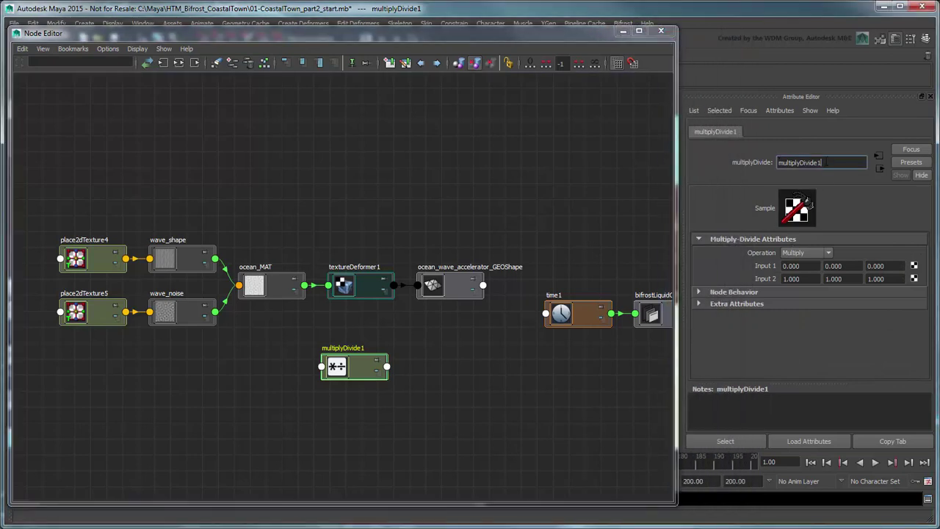
type("scaleTime_waveMotion_DIV")
key("Return")
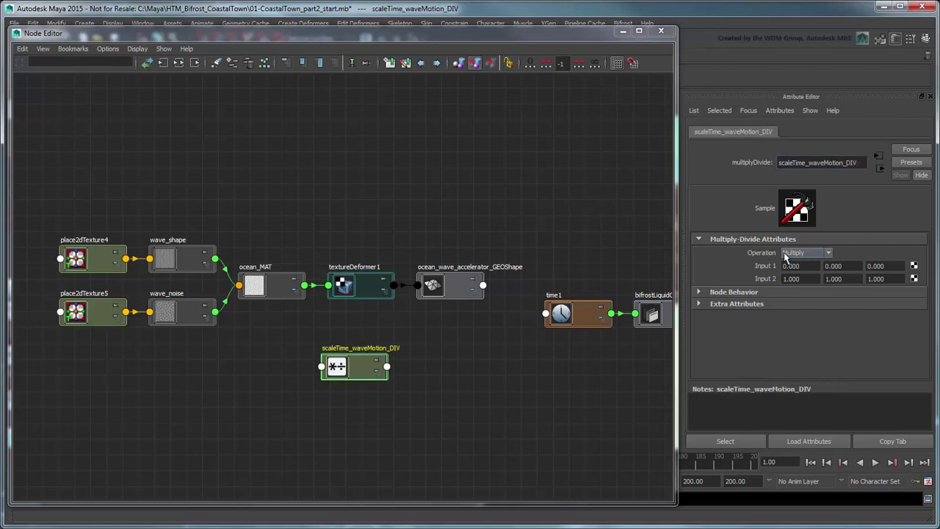
left_click(787, 253)
left_click(792, 278)
left_click(810, 279)
key("Return")
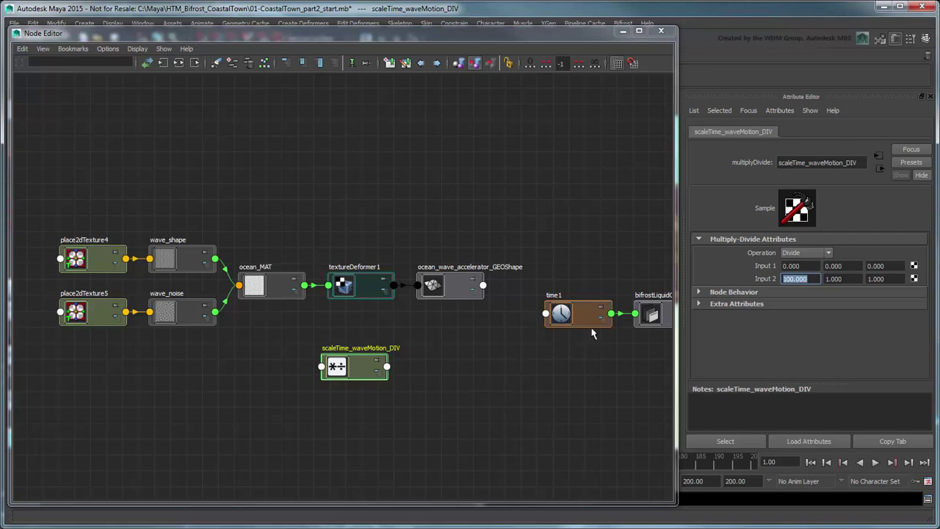
- Connect time1's Out Time into scaleTime_waveMotion_DIV's input1X
left_click(610, 315)
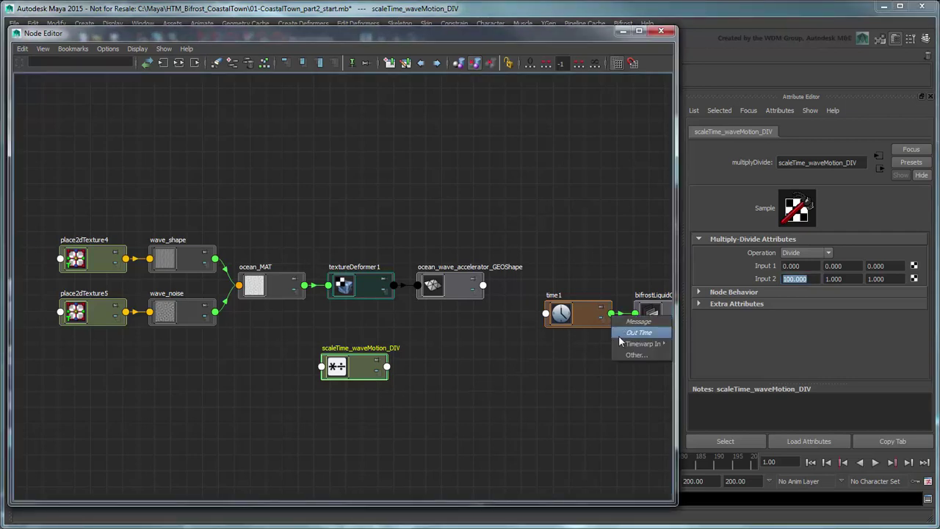
left_click(637, 332)
left_click(321, 366)
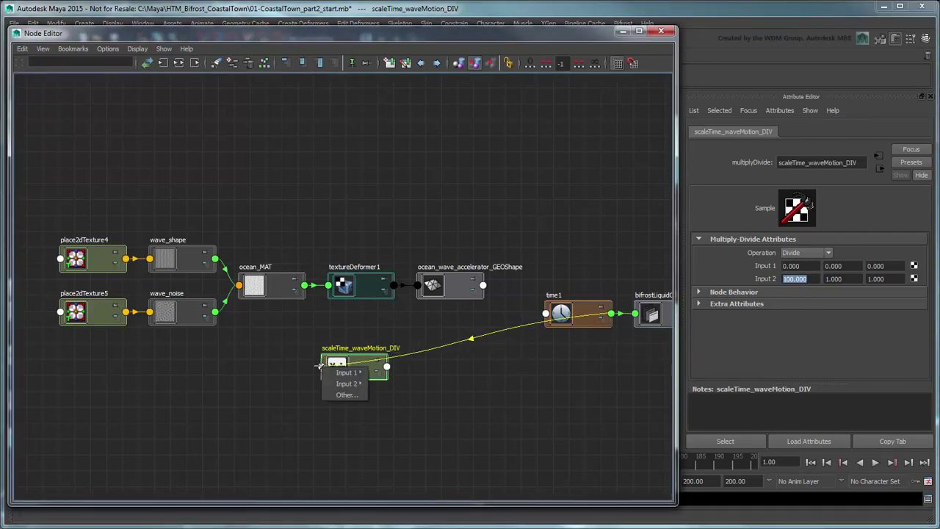
mouse_move(345, 372)
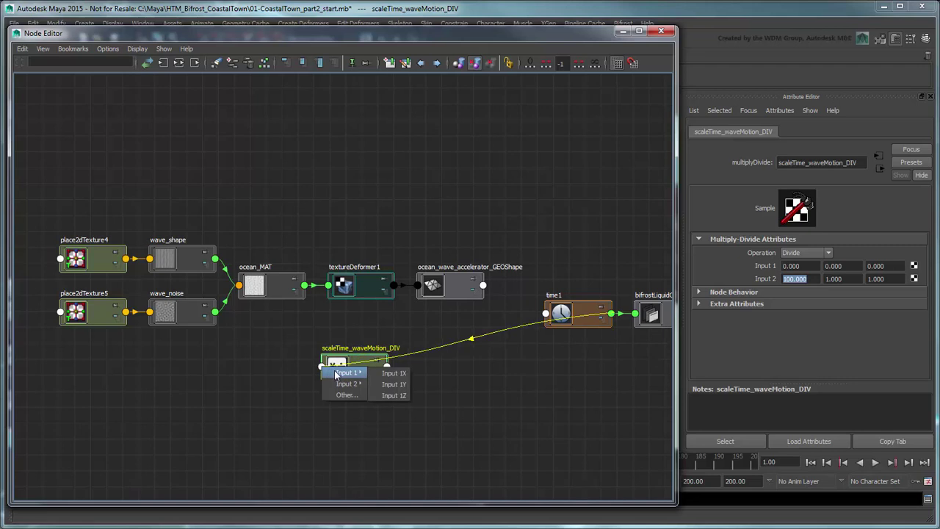
left_click(389, 377)
- Rearrange the nodes and connect scaleTime_waveMotion_DIV's output into wave_shape's Time
left_click_drag(379, 314, 268, 240)
left_click_drag(354, 376, 182, 206)
left_click(257, 193)
middle_click_drag(257, 193, 337, 204, "alt")
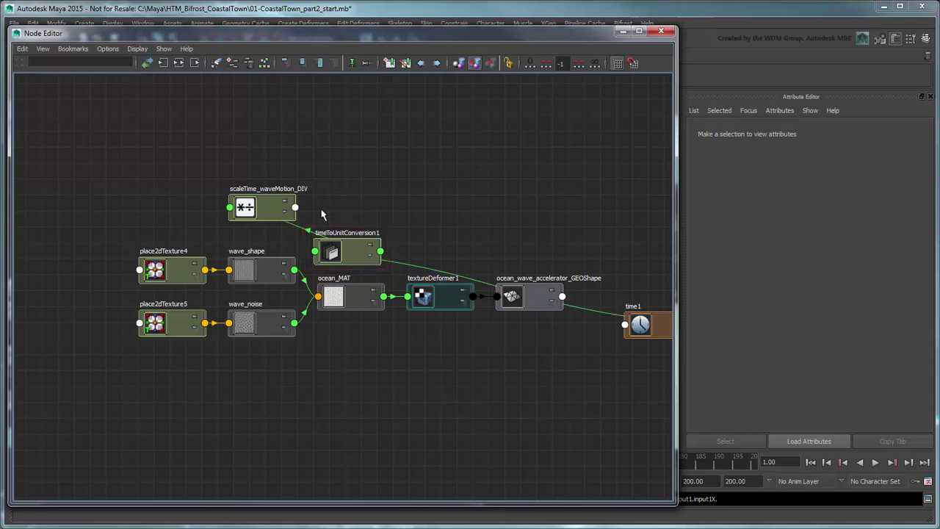
left_click(296, 210)
mouse_move(327, 256)
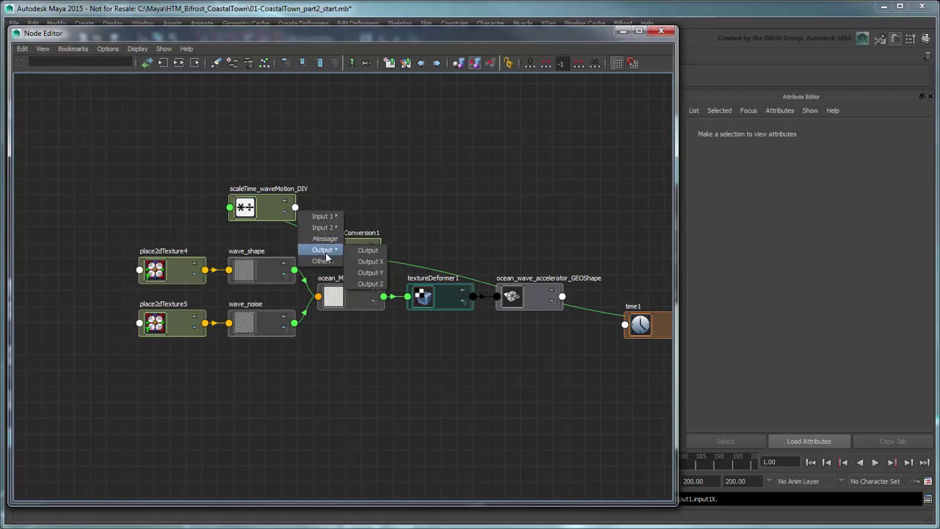
left_click(367, 251)
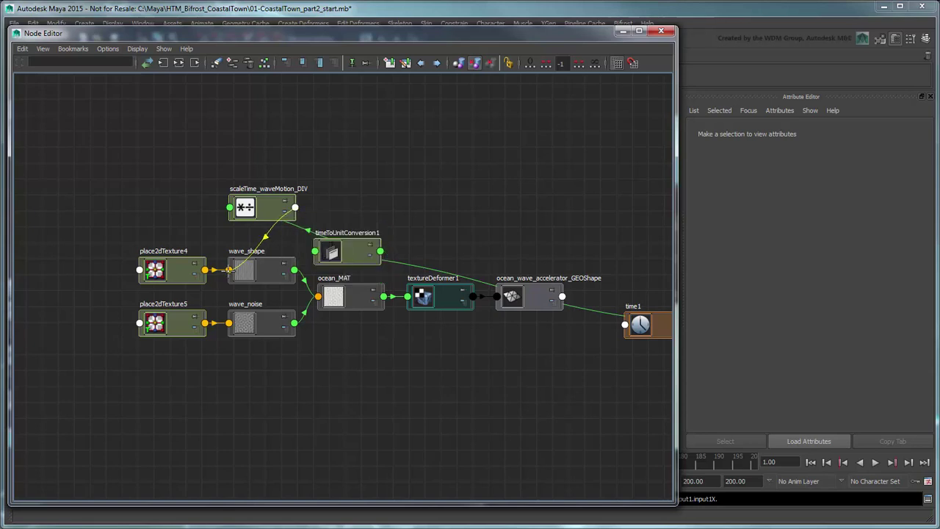
left_click(229, 270)
left_click(272, 401)
- Create a multiplyDivide node named scaleTime_waveNoise_DIV, set to Divide with Input 2 X of 50
key("Tab")
type("Multiply")
key("Return")
double_click(812, 163)
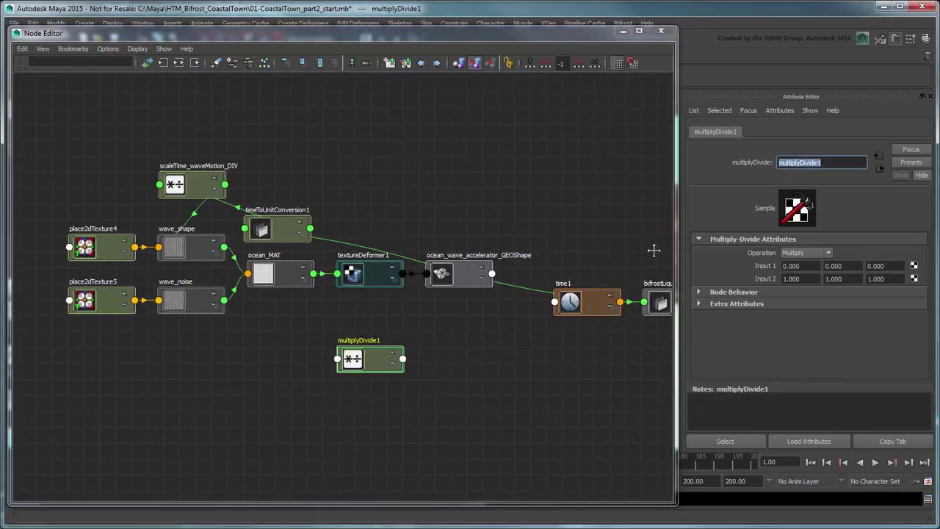
type("scaleTime_waveNoise_DIV")
key("Return")
left_click(789, 253)
left_click(799, 276)
type("50")
key("Return")
- Connect time1's Out Time into scaleTime_waveNoise_DIV's input1X and rearrange the nodes
left_click(620, 301)
left_click(643, 315)
left_click(345, 357)
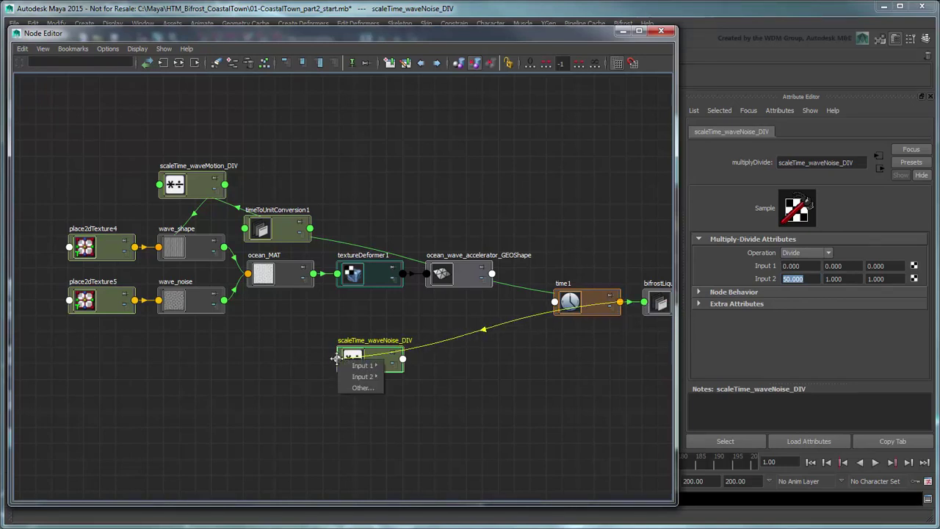
mouse_move(354, 370)
left_click(403, 367)
left_click_drag(286, 318, 280, 187)
left_click_drag(368, 355, 190, 137)
- Connect scaleTime_waveNoise_DIV's output into wave_noise's Time
left_click(174, 297)
middle_click_drag(240, 349, 347, 315, "alt")
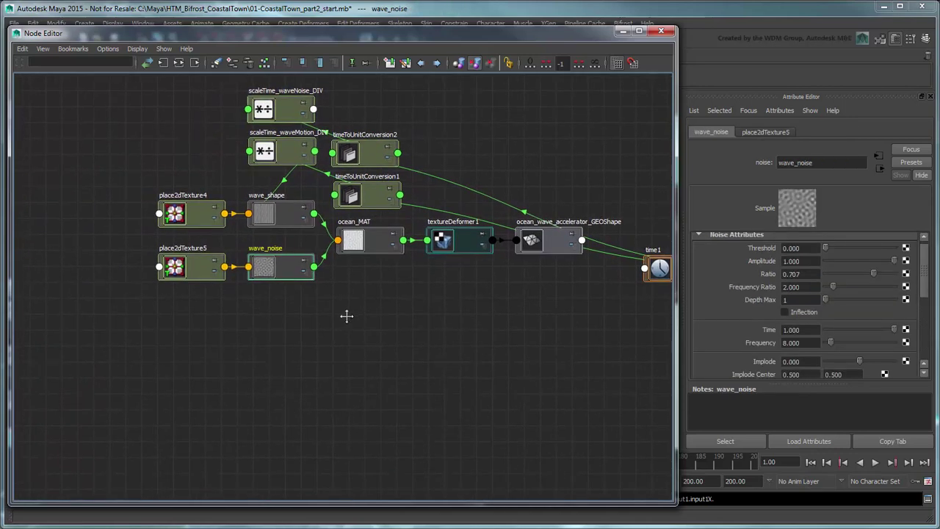
left_click(313, 109)
mouse_move(339, 124)
left_click(380, 148)
left_click(286, 270)
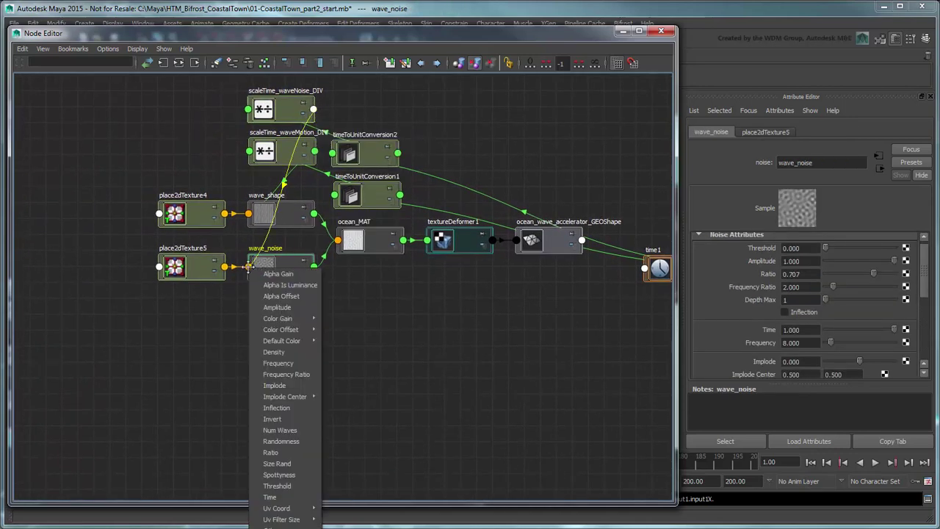
left_click(294, 497)
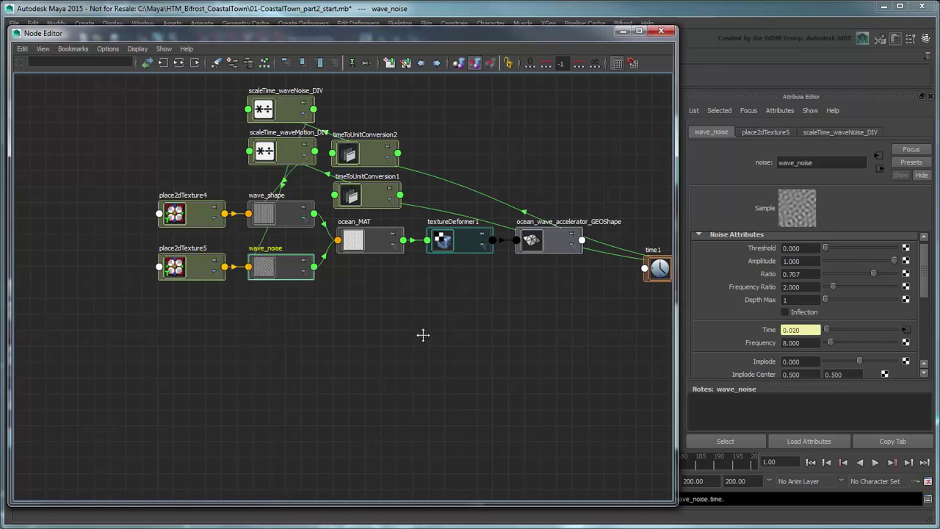
middle_click_drag(421, 332, 360, 384, "alt")
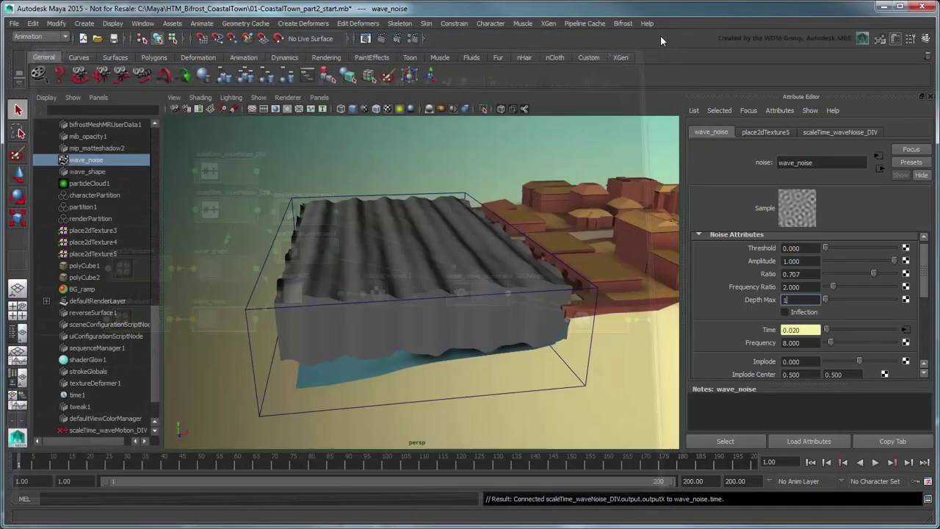
- Close the Node Editor, play and stop the animation, and return to frame 1
left_click(661, 30)
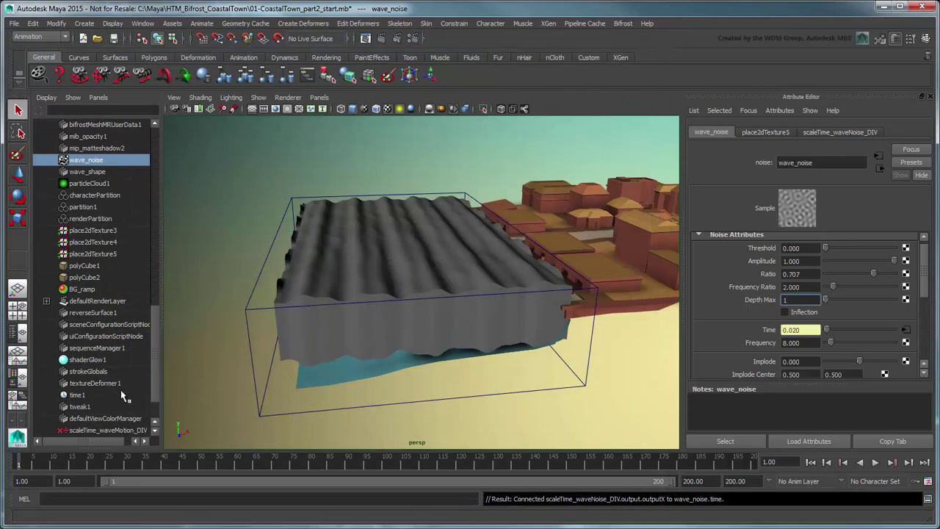
key("alt+v")
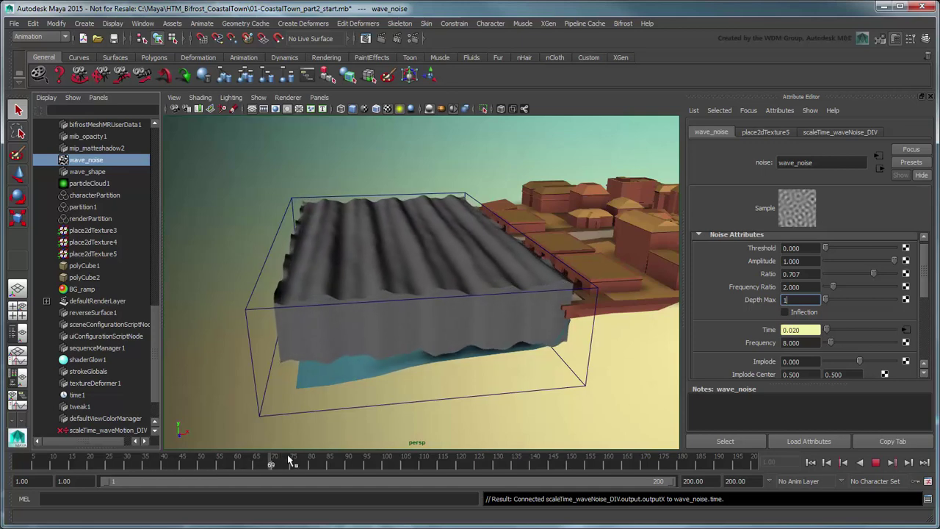
key("alt+v")
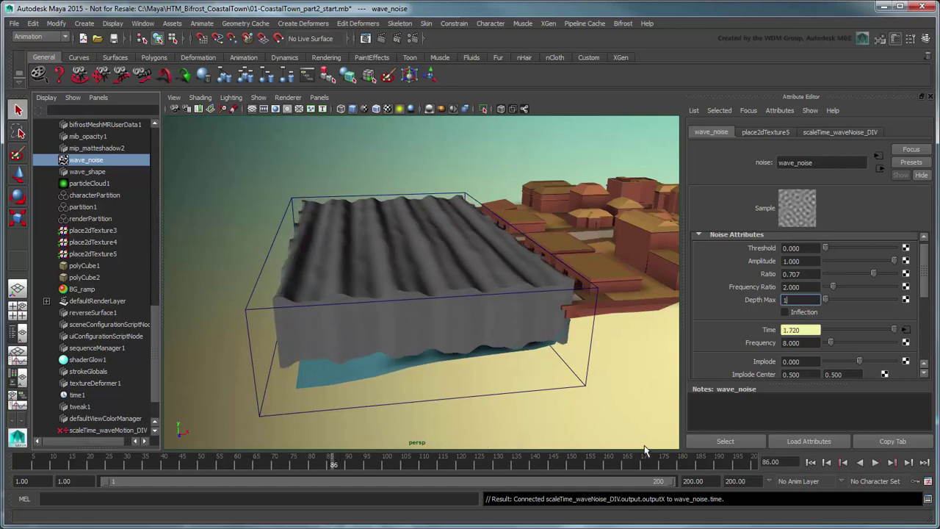
left_click(809, 461)
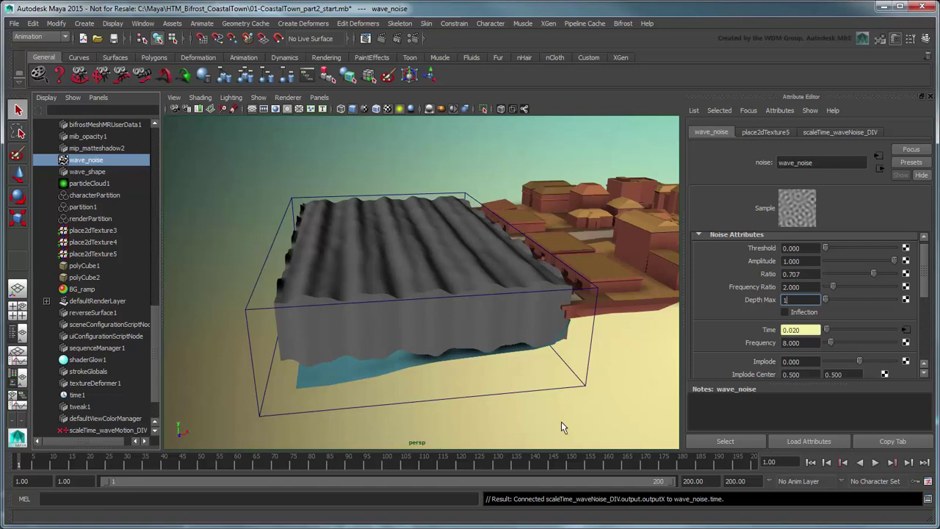
- Commit the Depth Max value of 1 and select bifrost1 in the Outliner
key("Return")
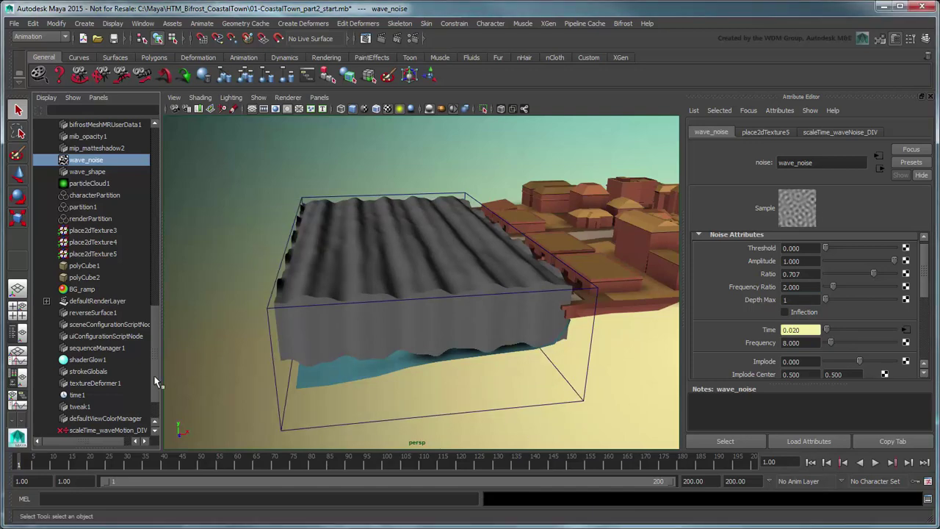
scroll(150, 174, "up", 8)
left_click(99, 126)
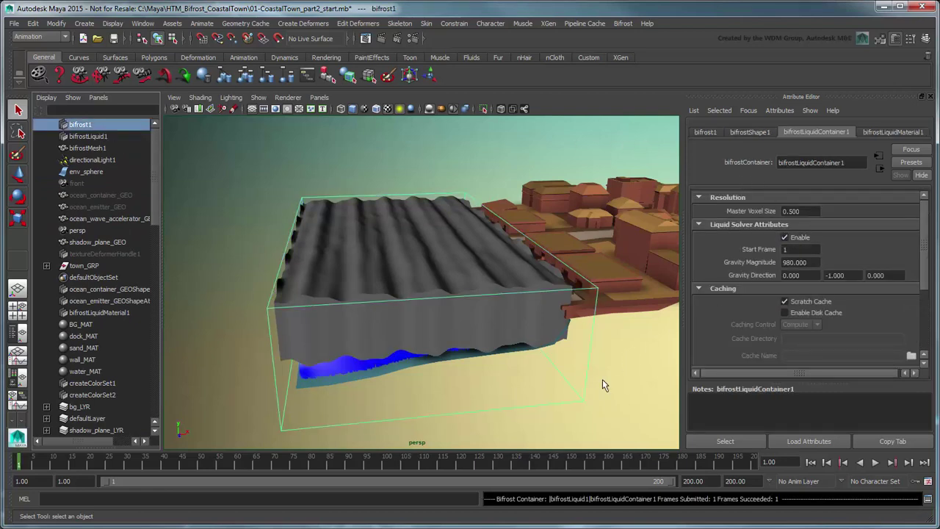
- Move ocean_wave_accelerator_GEO down to translate Y -1.556, then add bifrost1 to the selection
left_click(409, 217)
key("w")
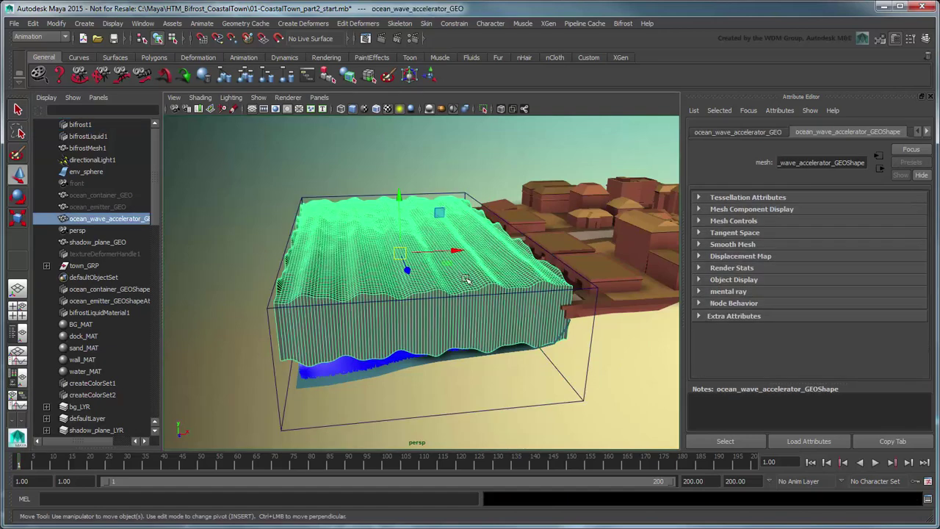
left_click_drag(399, 195, 399, 235)
left_click_drag(451, 273, 449, 275, "alt")
scroll(449, 275, "up", 5)
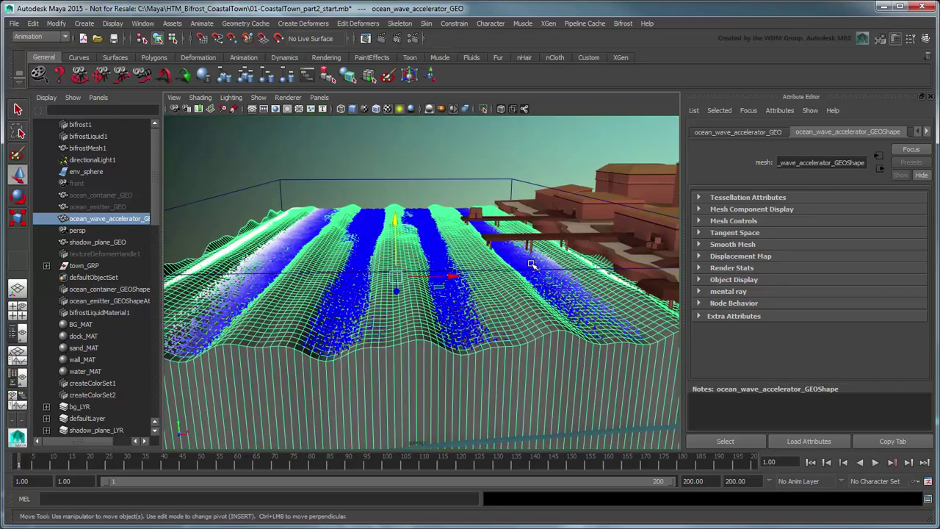
left_click(80, 125, "ctrl")
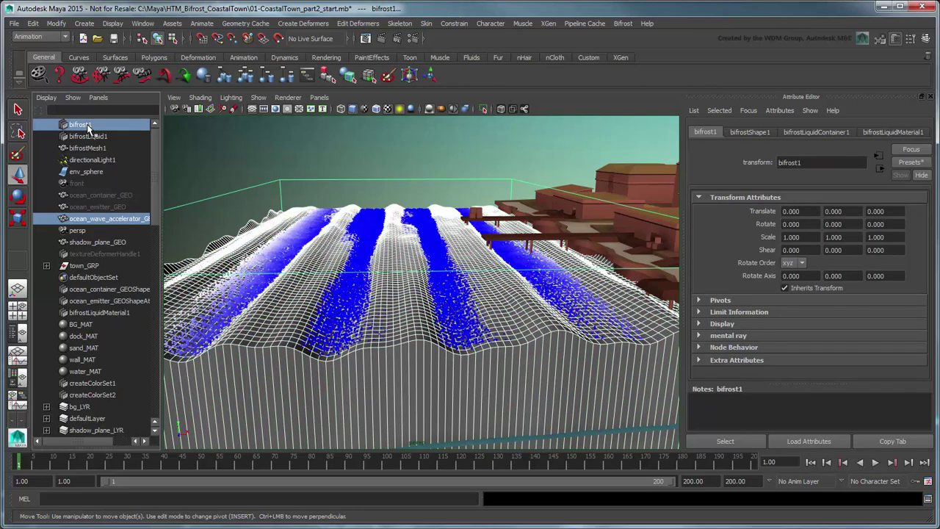
- Add the wave mesh as a Bifrost accelerator with Acceleration enabled, then hide the mesh
left_click(621, 23)
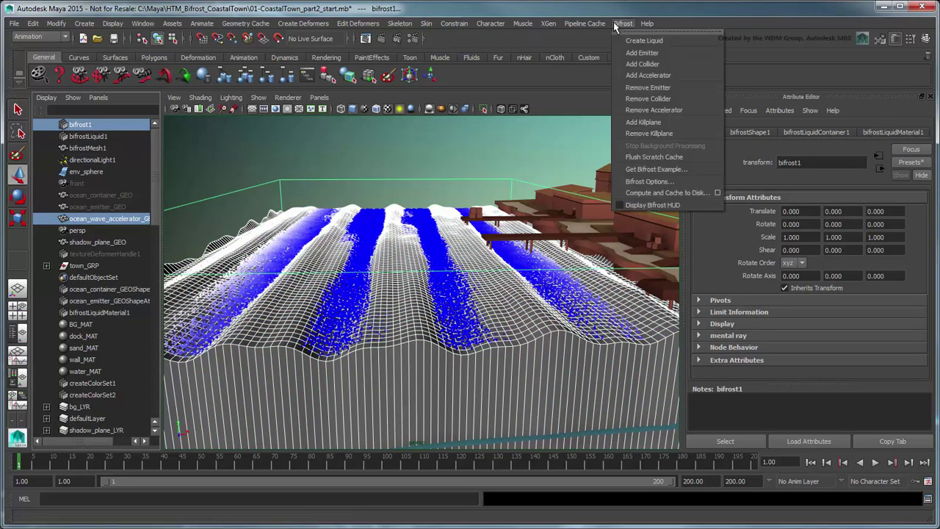
left_click(671, 74)
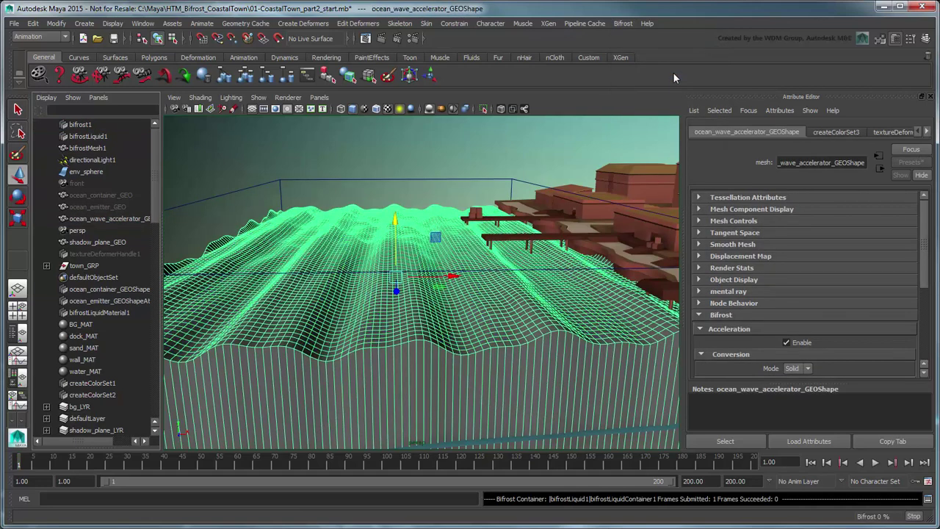
left_click_drag(922, 230, 925, 289)
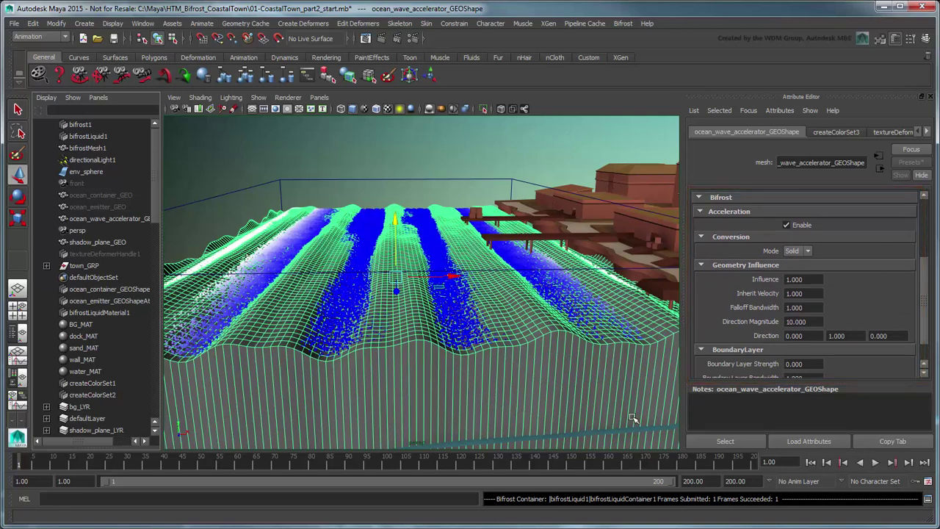
key("ctrl+h")
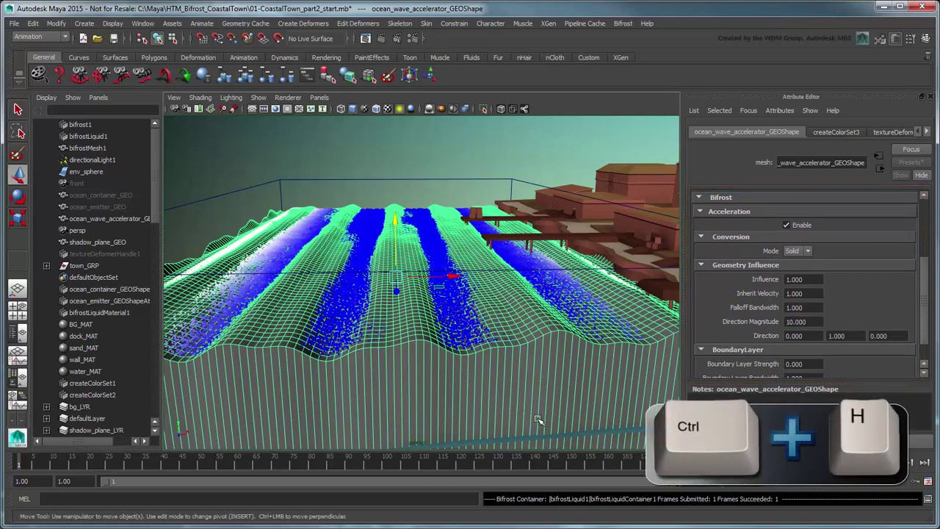
- Simulate the liquid through frame 49, then select bifrost1 and scrub the simulated frames
left_click(875, 463)
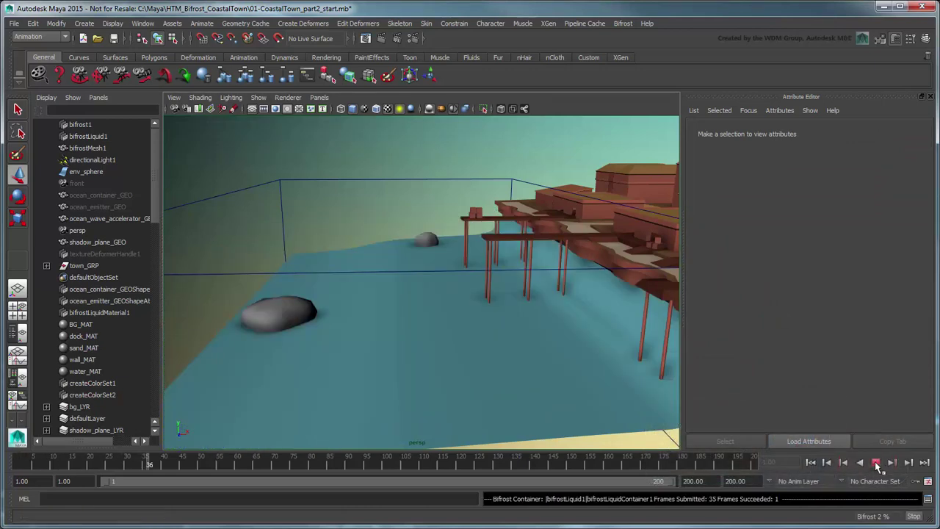
left_click(876, 464)
left_click(79, 124)
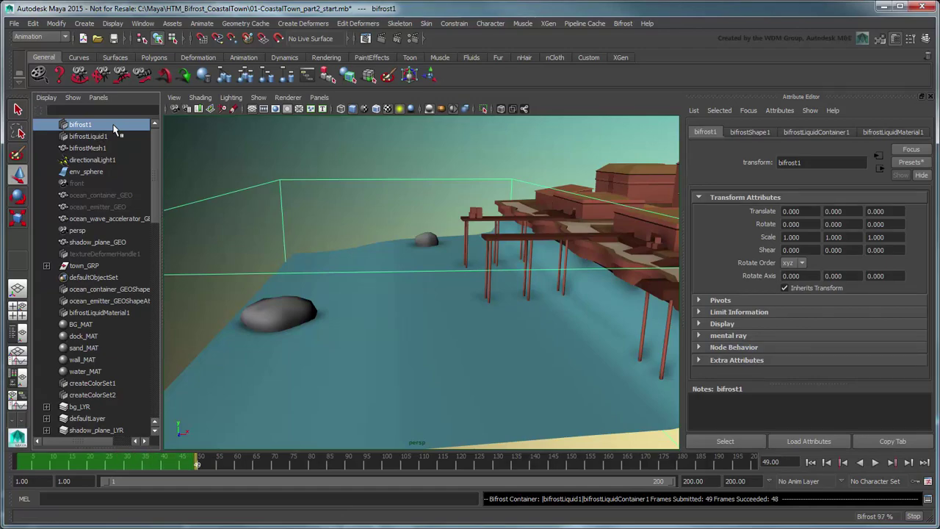
left_click_drag(20, 470, 197, 466)
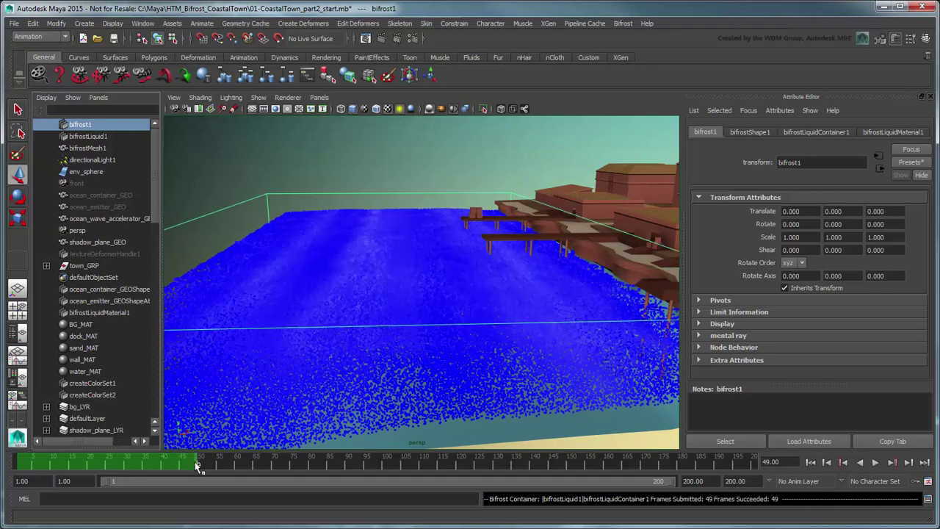
- Give ocean_wave_accelerator_GEO Influence 100 and Direction Magnitude 0, then rewind to frame 1
left_click(109, 218)
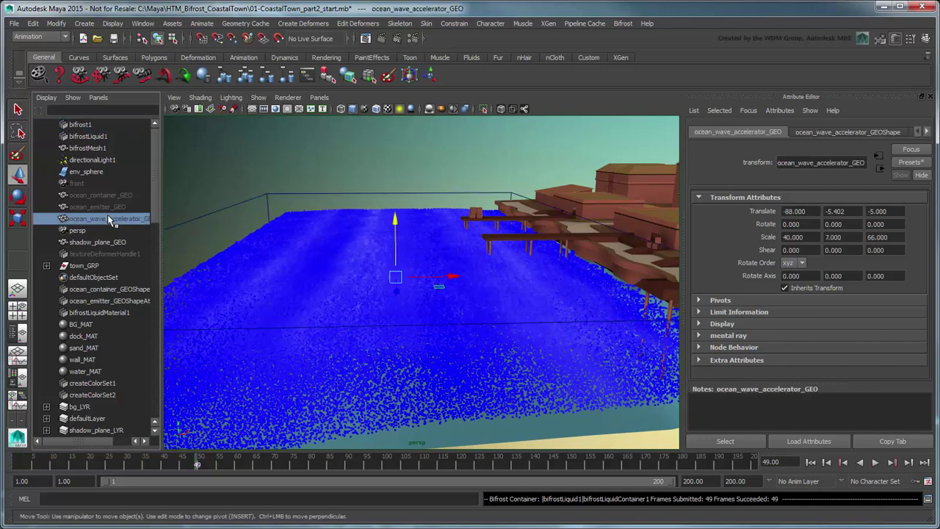
left_click(824, 134)
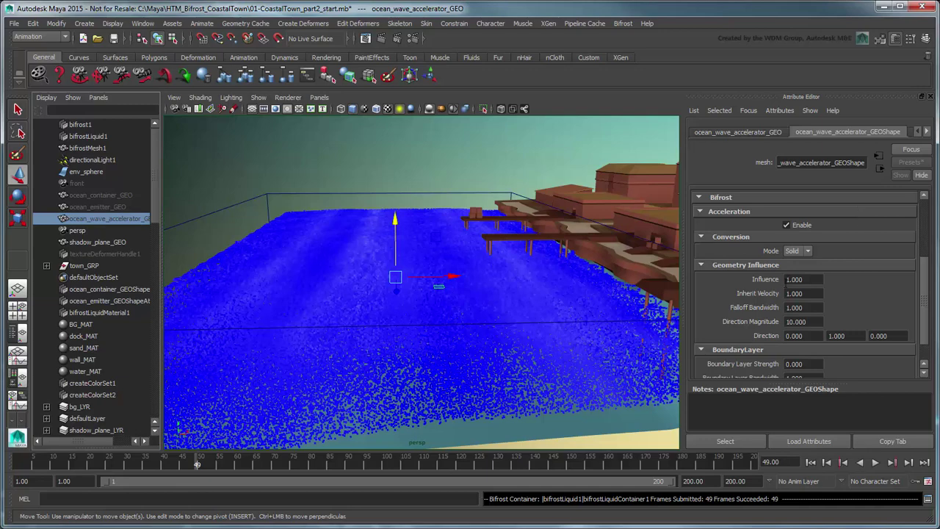
left_click(784, 279)
type("100")
key("Return")
left_click(804, 321)
type("0")
key("Return")
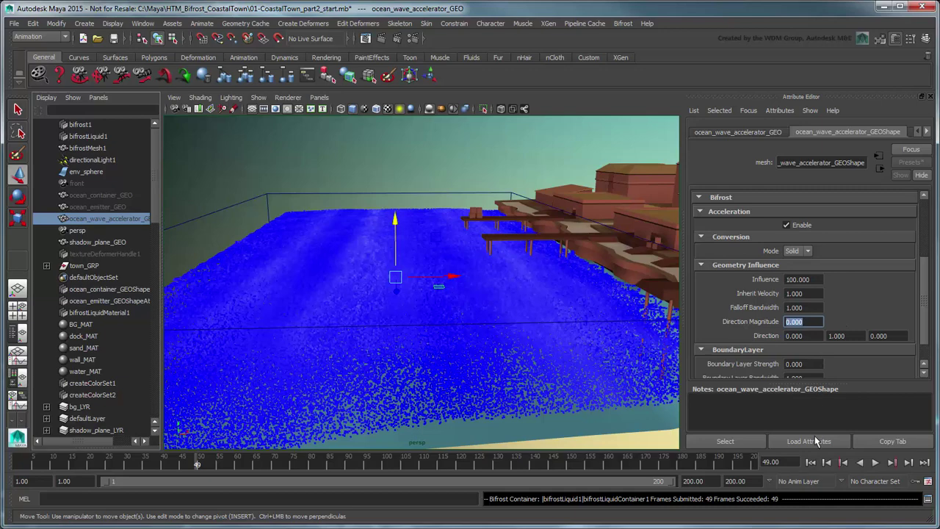
left_click(812, 463)
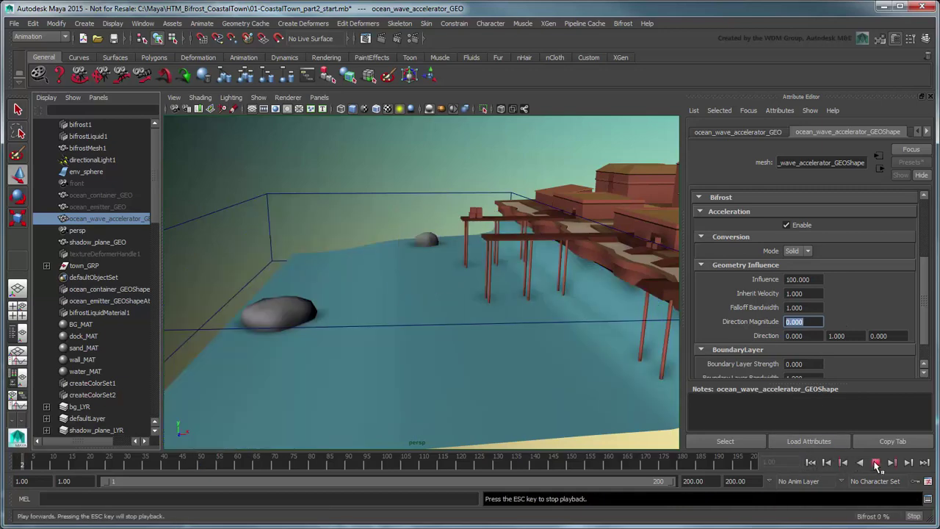
- Replay bifrost1's simulation through frame 49 and inspect the liquid's wave shape from several angles
left_click(875, 462)
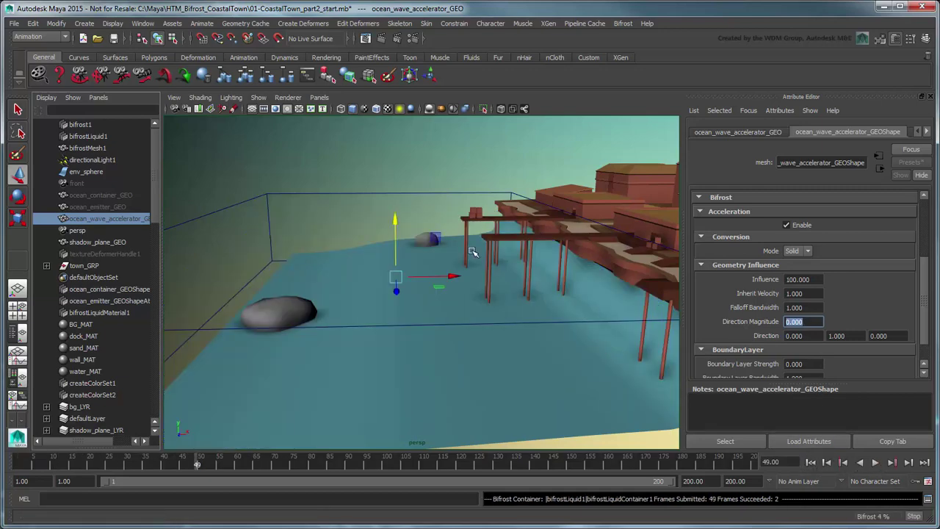
left_click(95, 124)
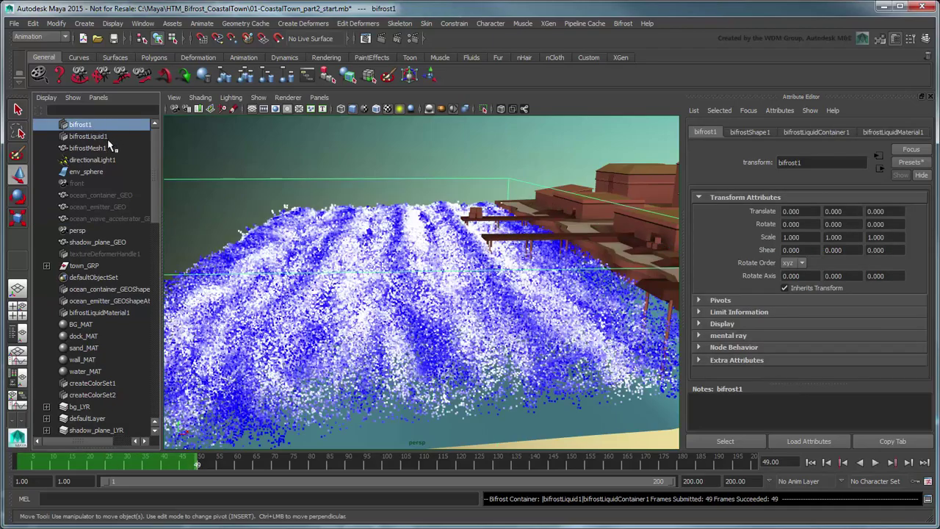
left_click(19, 463)
key("alt+v")
scroll(278, 369, "down", 6)
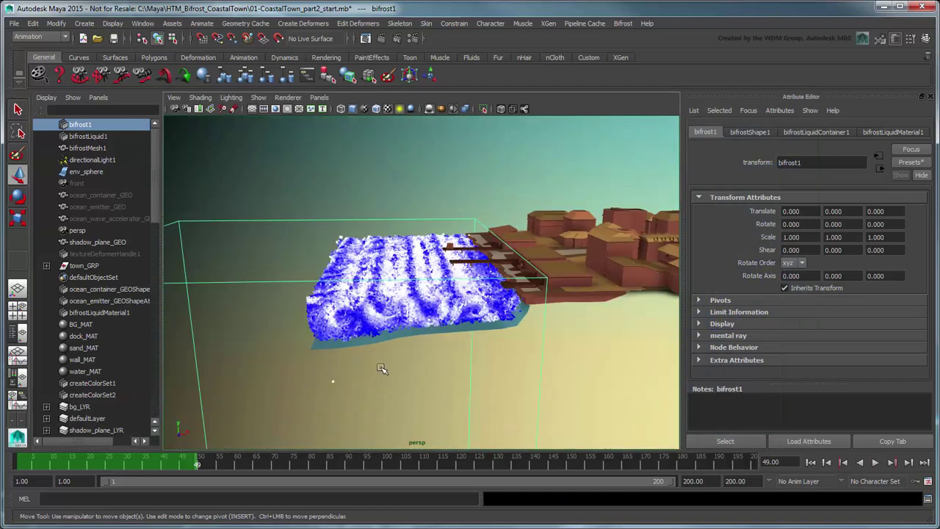
middle_click_drag(384, 370, 427, 258, "alt")
right_click_drag(427, 258, 470, 306, "alt")
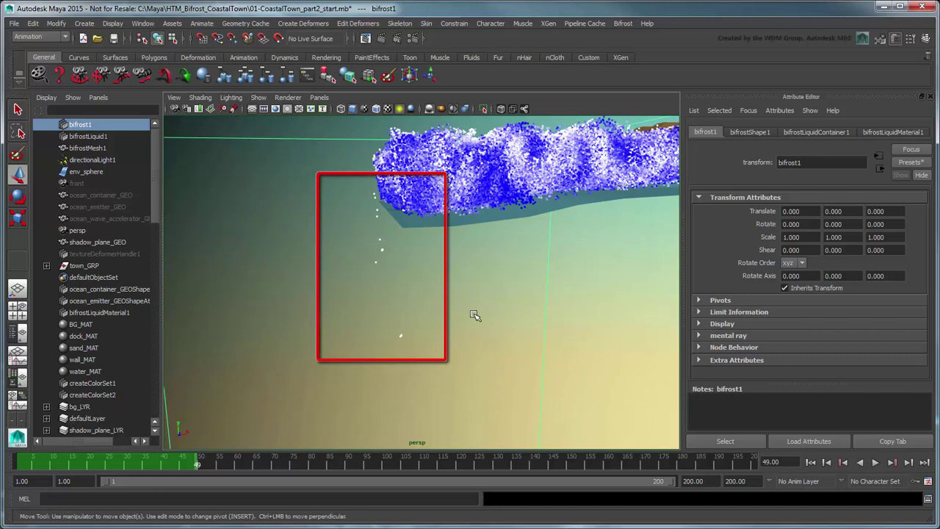
left_click(809, 462)
left_click_drag(546, 345, 477, 353, "alt")
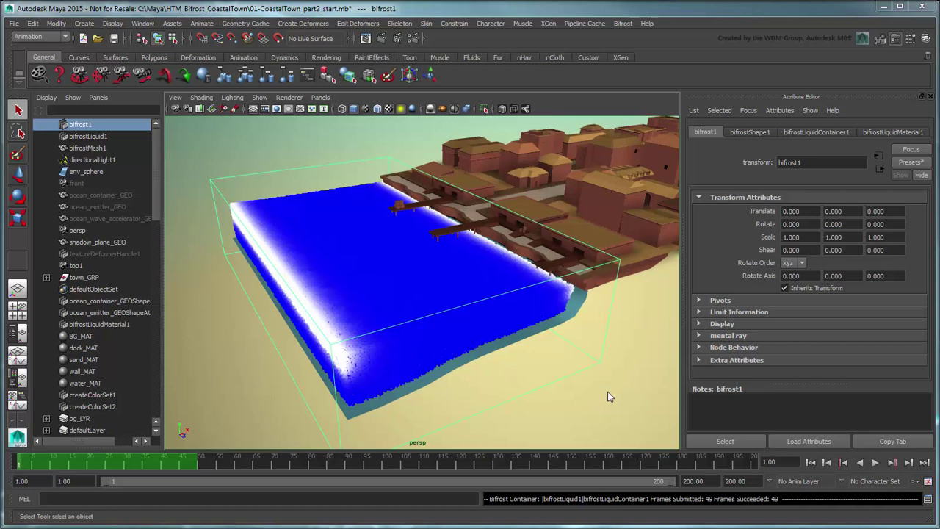
- Show bifrostLiquidContainer1's Liquid Solver Attributes in the Attribute Editor
left_click(815, 131)
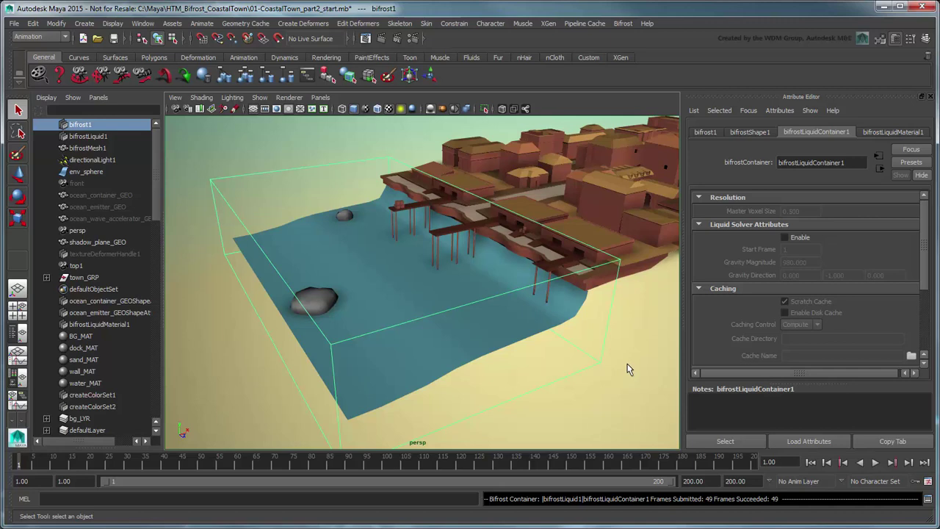
- Add a Bifrost kill plane and move it to the container's edge at Z -38.876
left_click(618, 25)
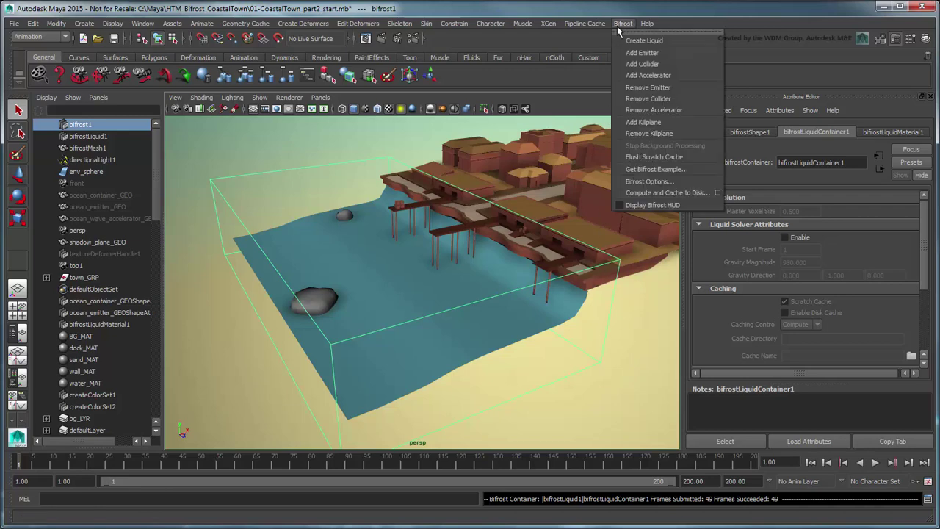
left_click(637, 123)
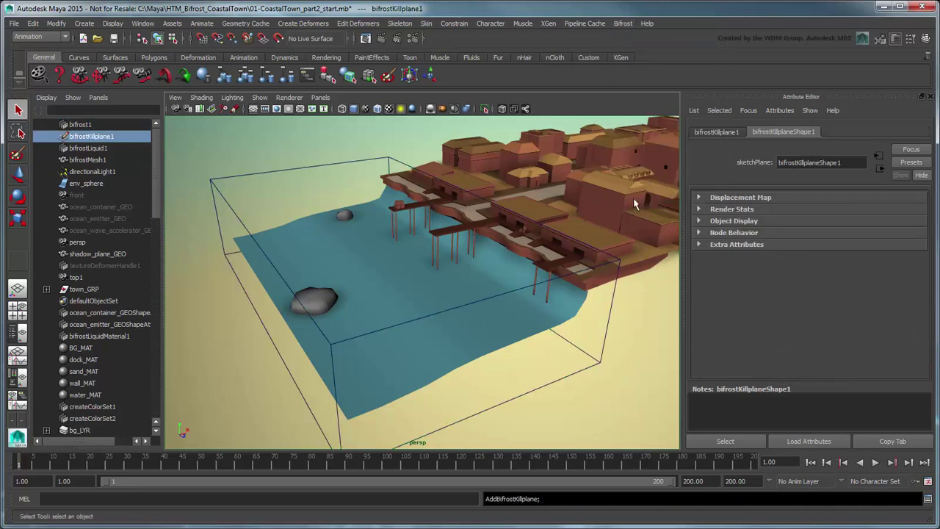
key("w")
scroll(632, 198, "down", 4)
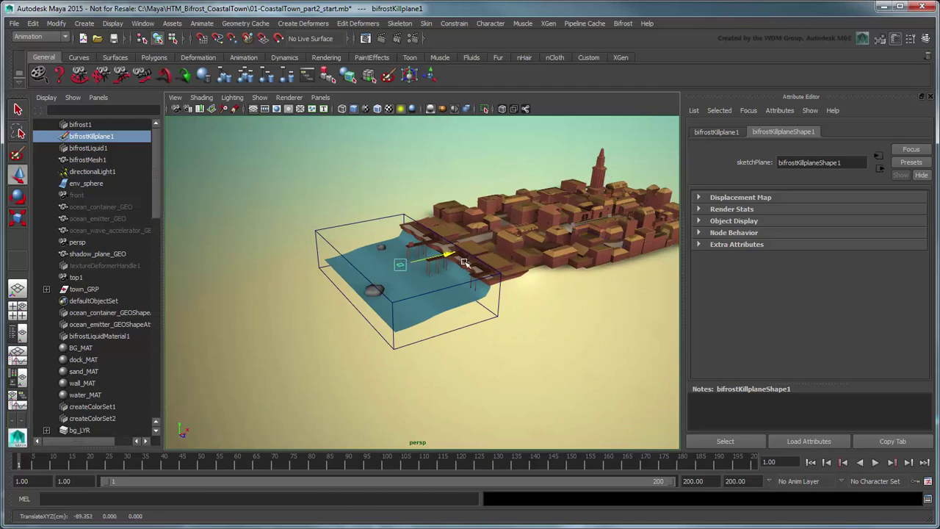
scroll(455, 260, "up", 5)
left_click(738, 132)
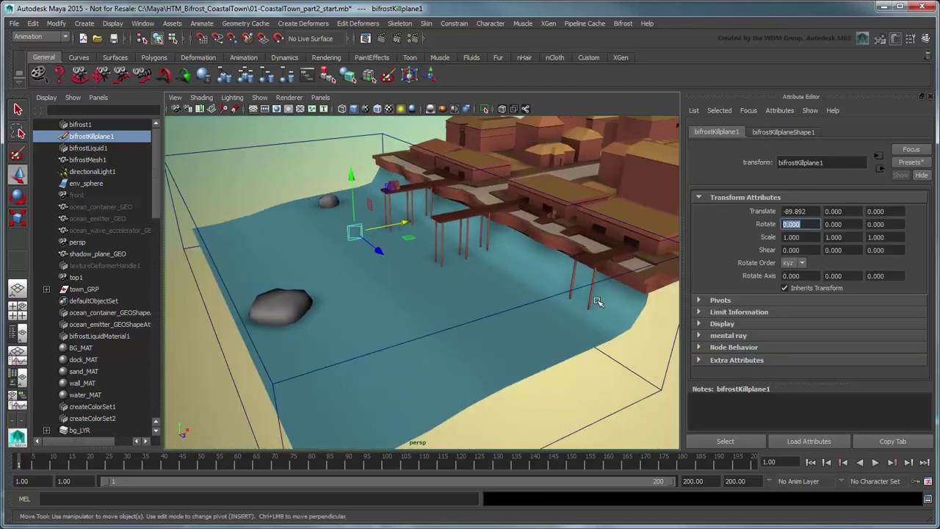
left_click_drag(371, 248, 279, 190)
key("space")
key("space")
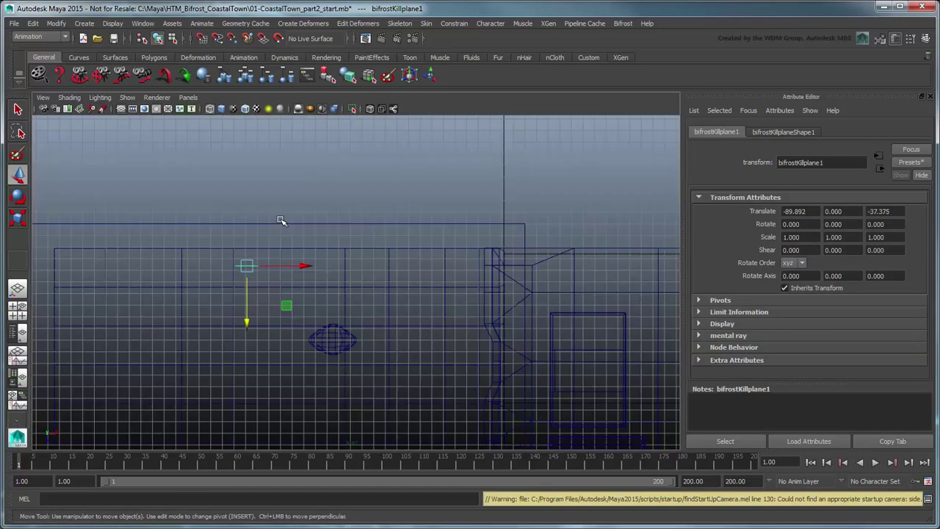
scroll(301, 272, "up", 2)
left_click_drag(325, 311, 324, 291)
- Scale the kill plane into a tall wall, X 22.652 and Y 10.866
key("r")
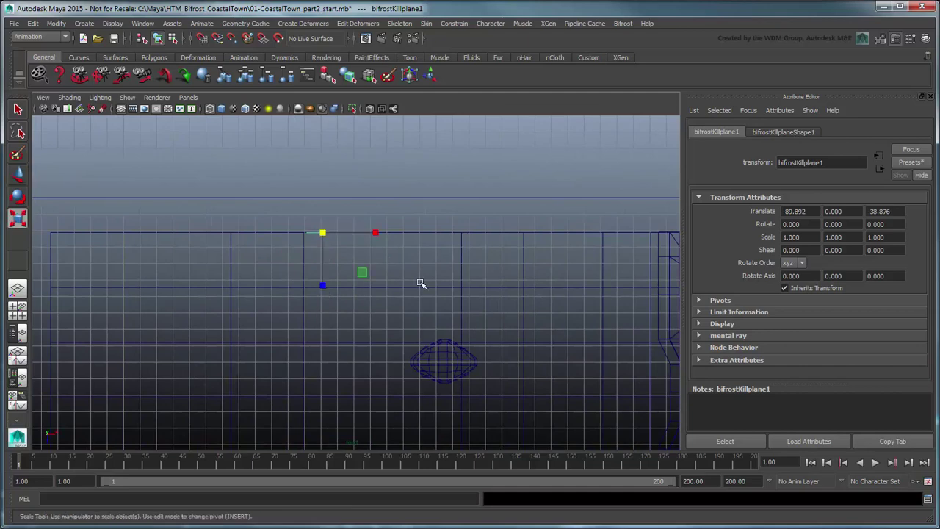
middle_click_drag(420, 283, 415, 276)
left_click_drag(399, 245, 485, 247)
key("space")
key("space")
left_click_drag(321, 186, 321, 138)
key("space")
key("space")
- Add a second kill plane and move it to the opposite edge at Z 28.6
key("a")
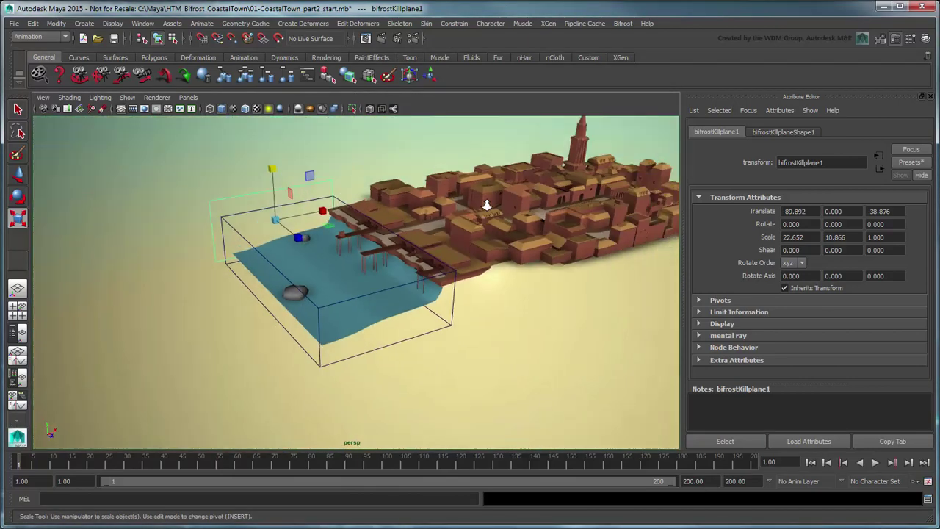
key("f")
left_click(18, 334)
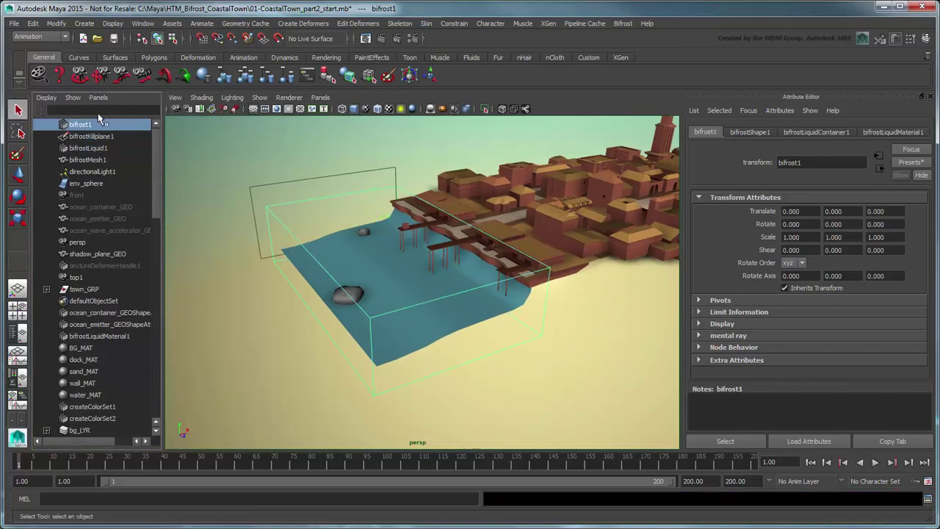
left_click(622, 23)
left_click(649, 87)
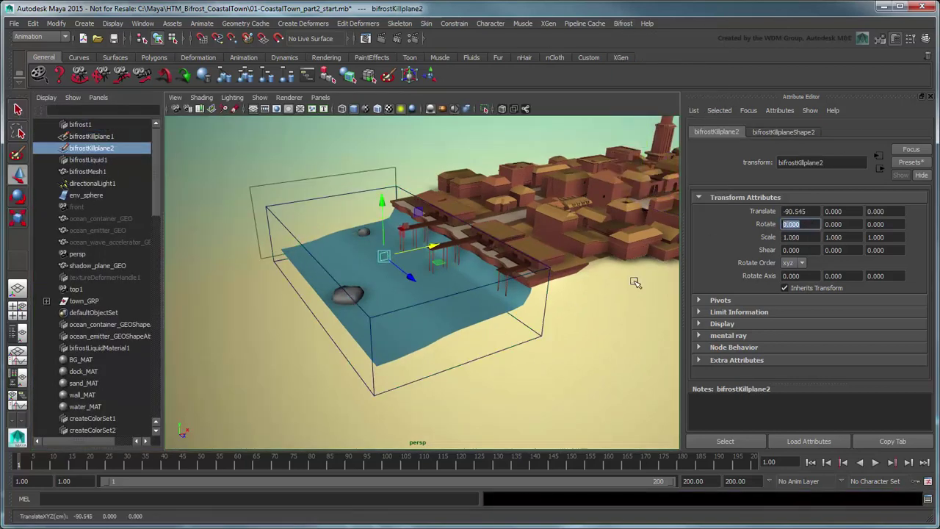
left_click_drag(447, 296, 510, 365)
key("space")
left_click_drag(348, 397, 345, 325)
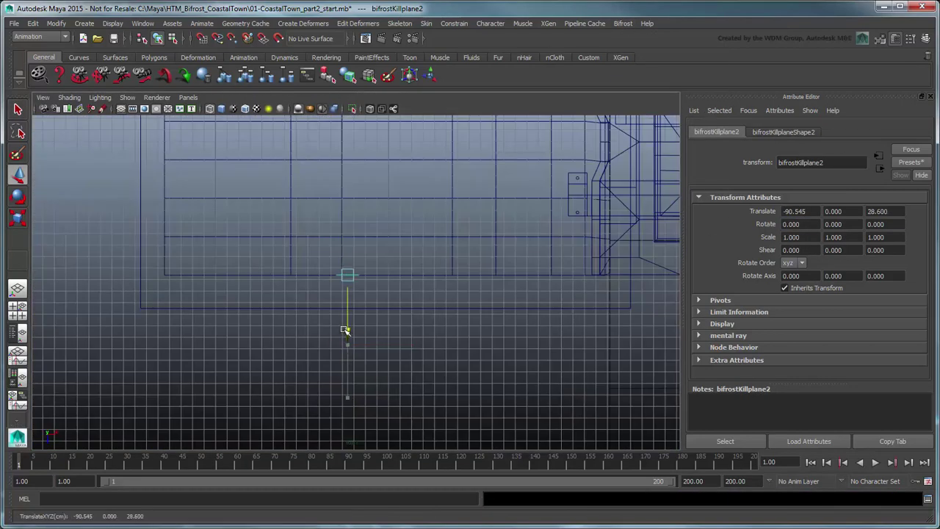
- Scale the second kill plane wider in X and taller in Y to cover the container
key("r")
left_click_drag(399, 274, 473, 275)
key("space")
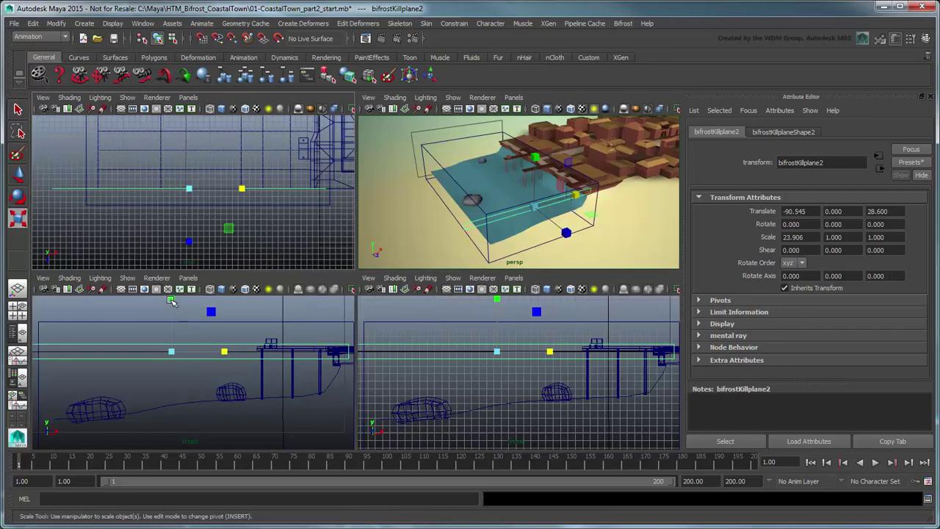
left_click_drag(174, 305, 174, 345)
left_click_drag(313, 187, 312, 147)
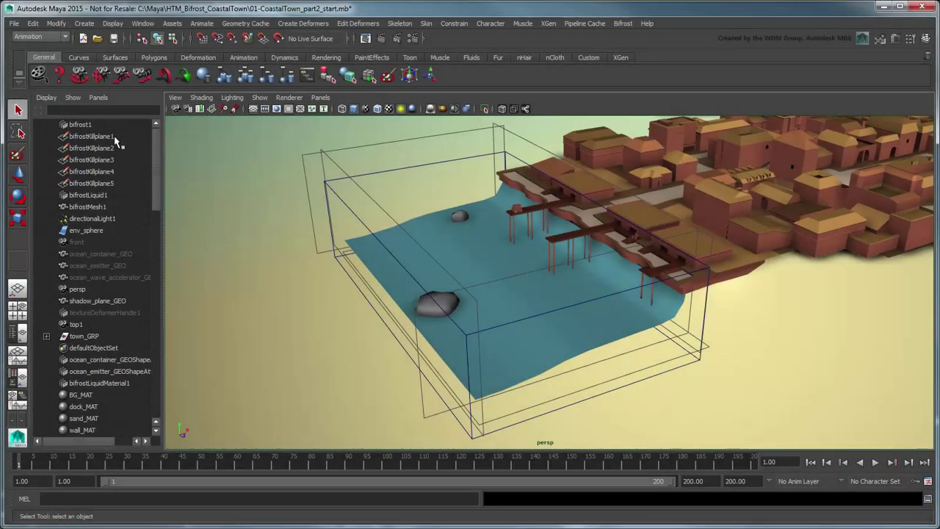
- Check the placement of bifrostKillplane1 through bifrostKillplane5 in the Outliner
left_click(91, 136)
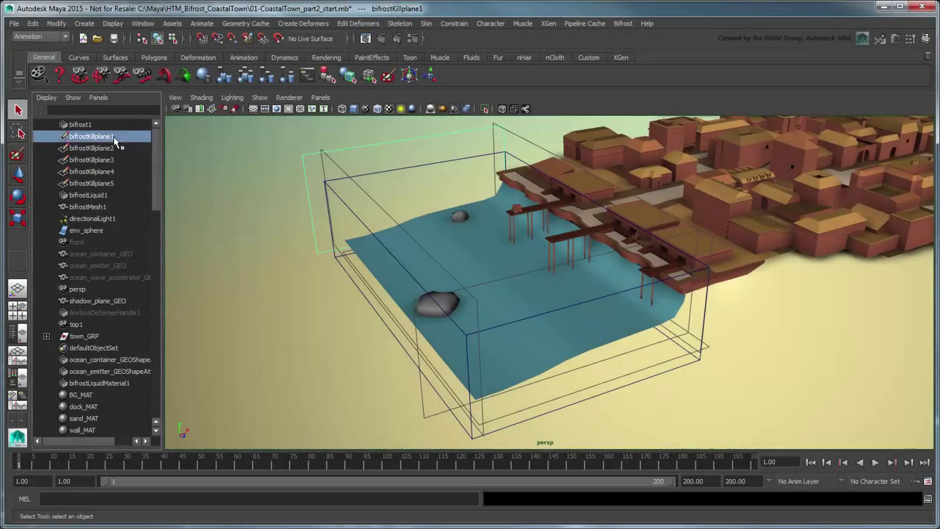
left_click(92, 149)
left_click(113, 160)
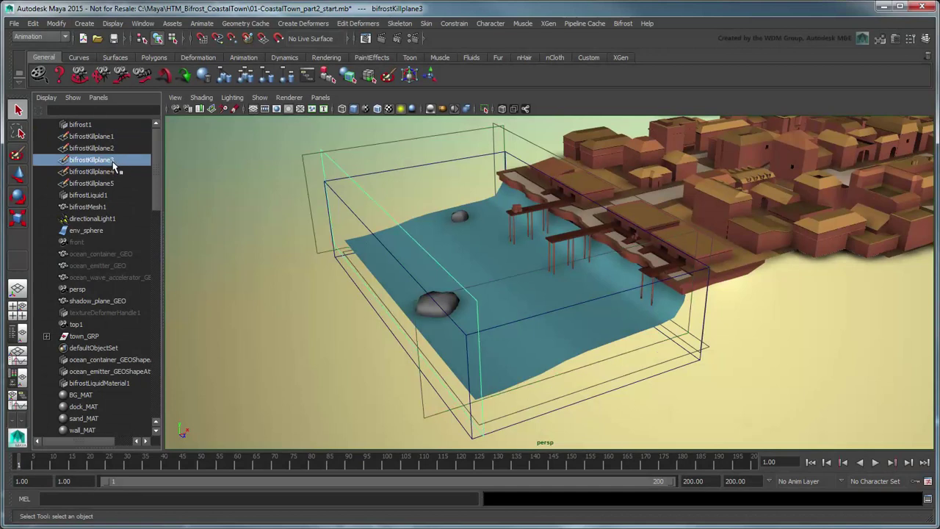
left_click(112, 170)
left_click(111, 183)
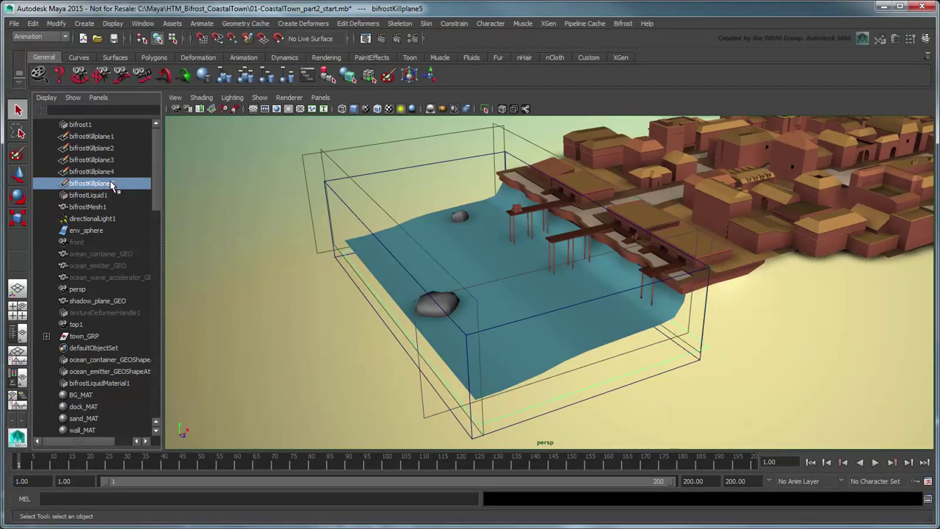
- Hide bifrostKillplane1–5 with Ctrl+H, then select the bifrost1 liquid
key("ctrl+h")
left_click(109, 136, "shift")
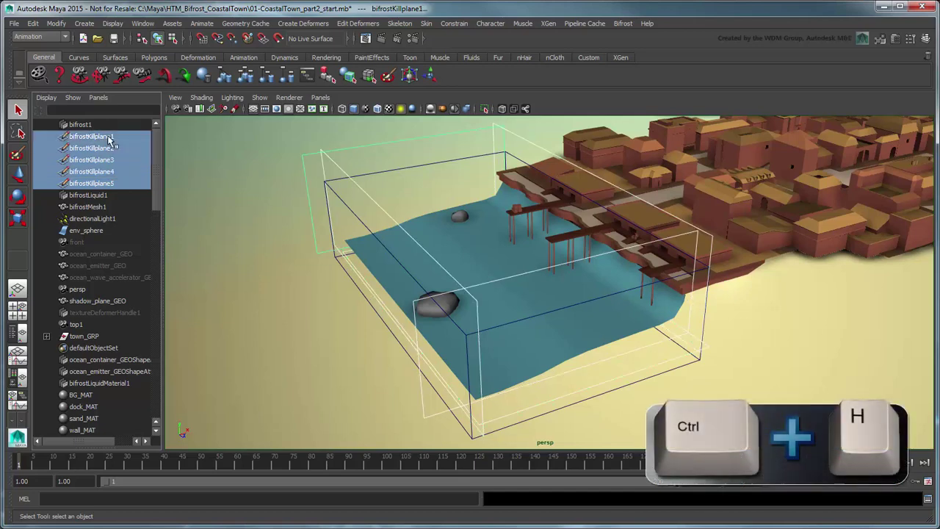
key("ctrl+h")
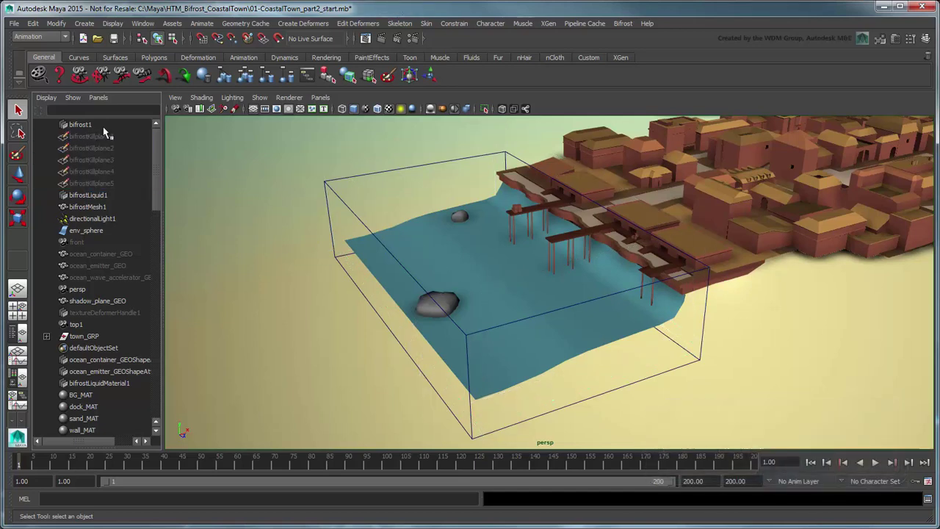
left_click(102, 127)
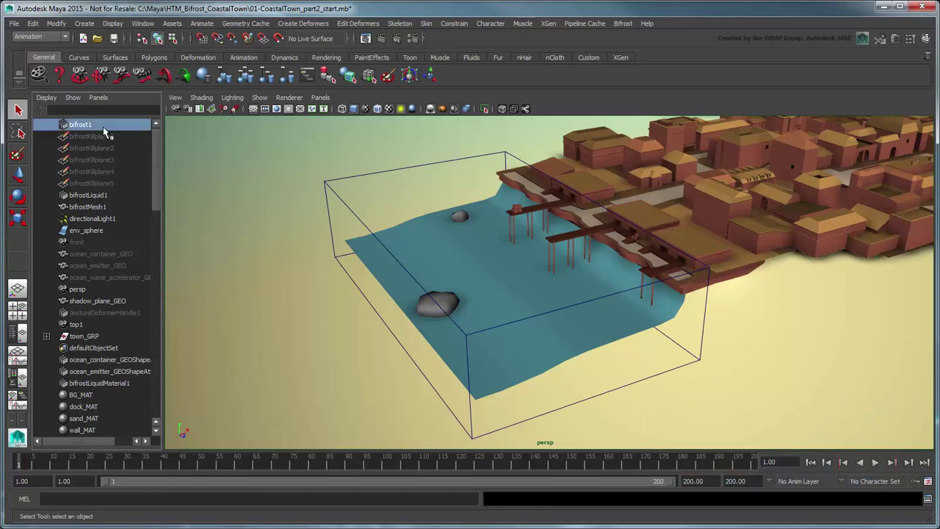
- Enable the Liquid Solver in the liquid container's Attribute Editor
left_click(895, 39)
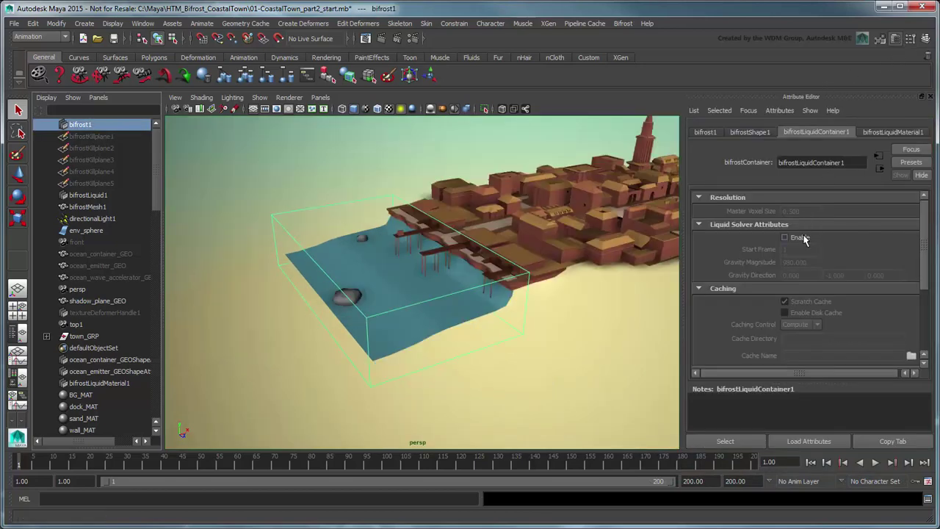
left_click(803, 237)
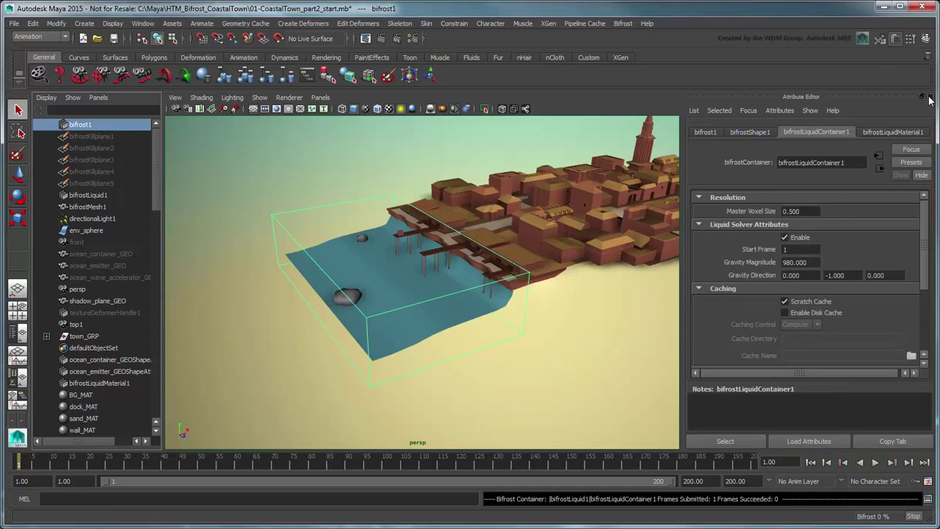
left_click(929, 97)
- Play the simulation through frame 200, then rewind to frame 1
left_click(875, 461)
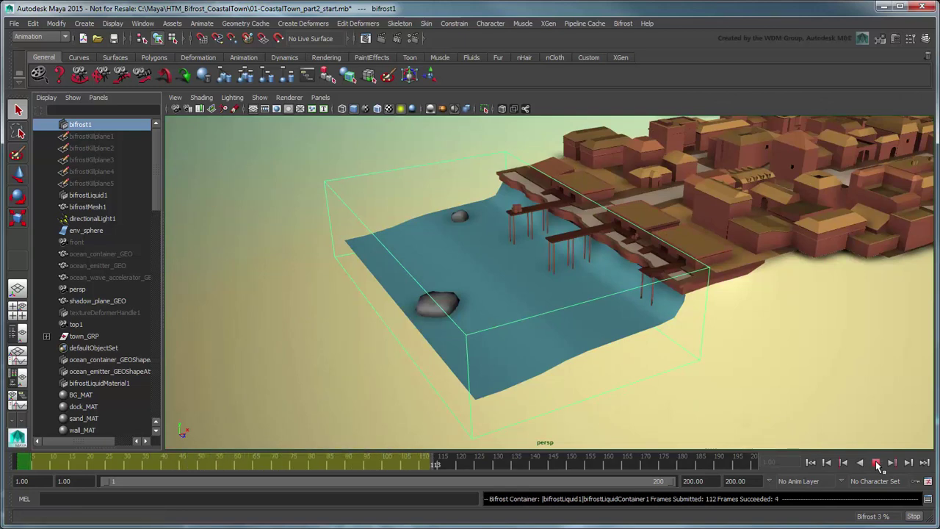
left_click(876, 462)
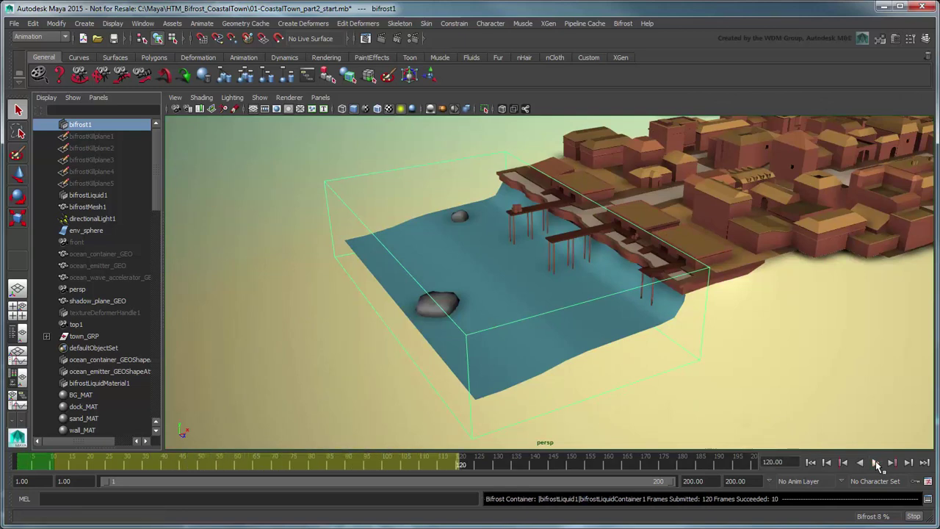
left_click(876, 462)
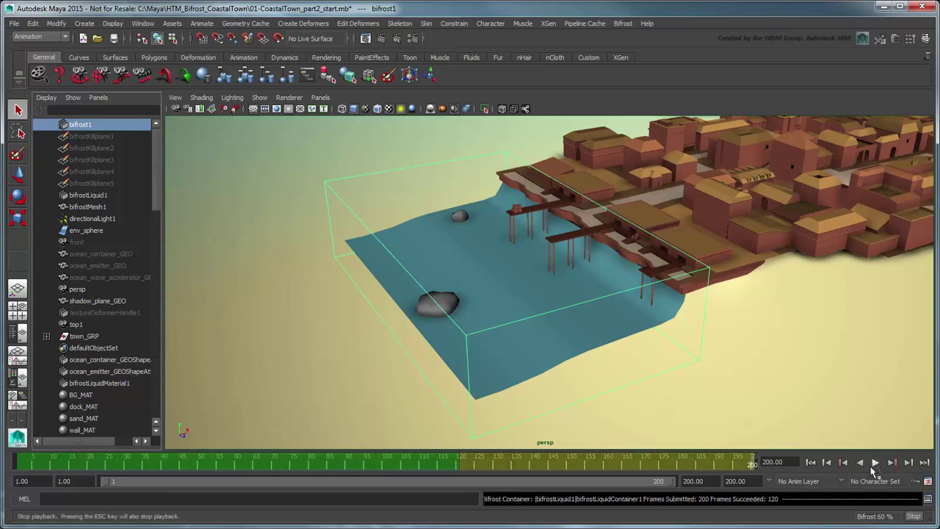
left_click(21, 462)
- Play the ocean simulation with Alt+V and stop at frame 85
key("alt+v")
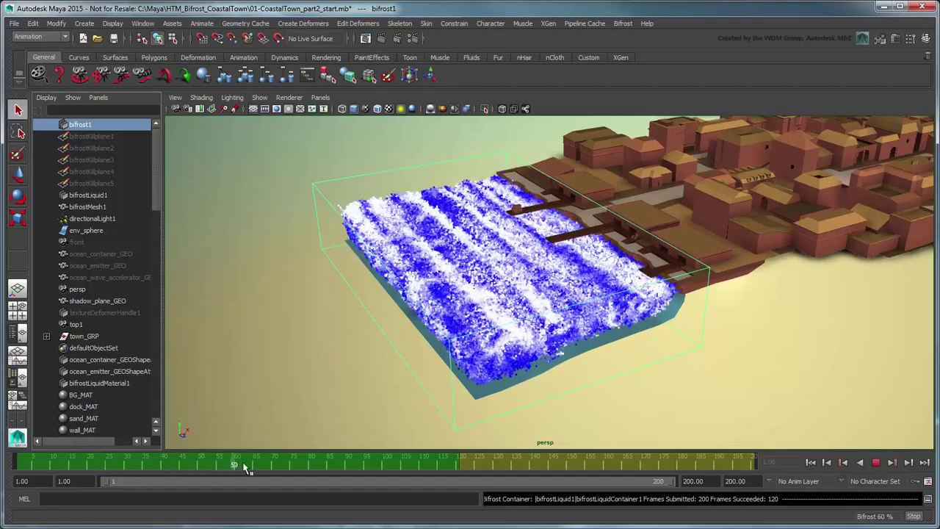
left_click(328, 462)
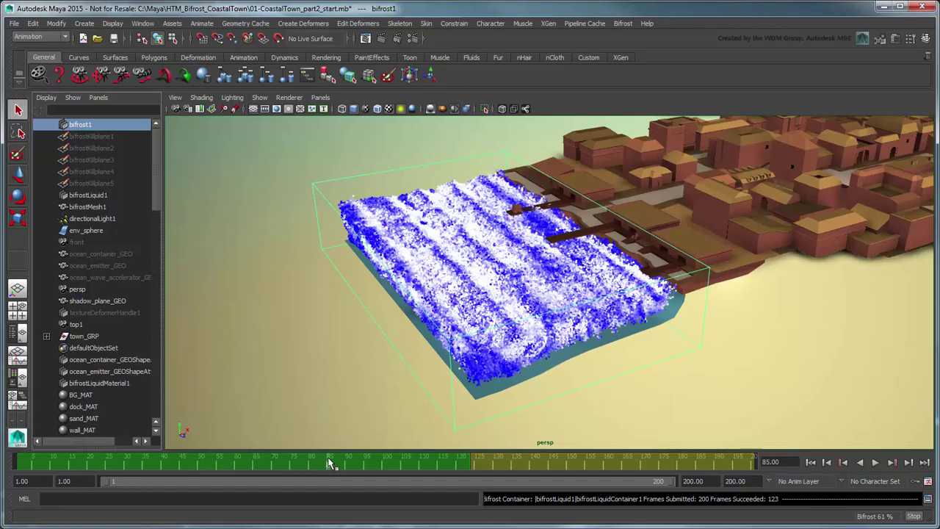